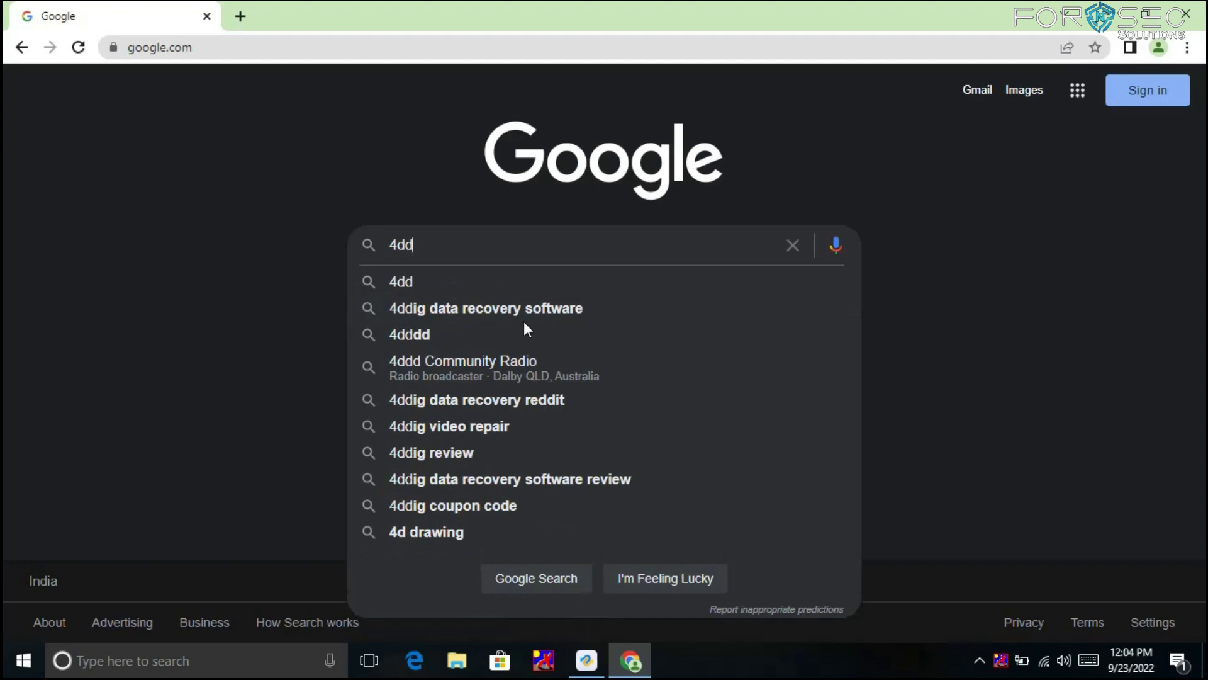
- Search Google for "4ddig data recovery software"
type("i")
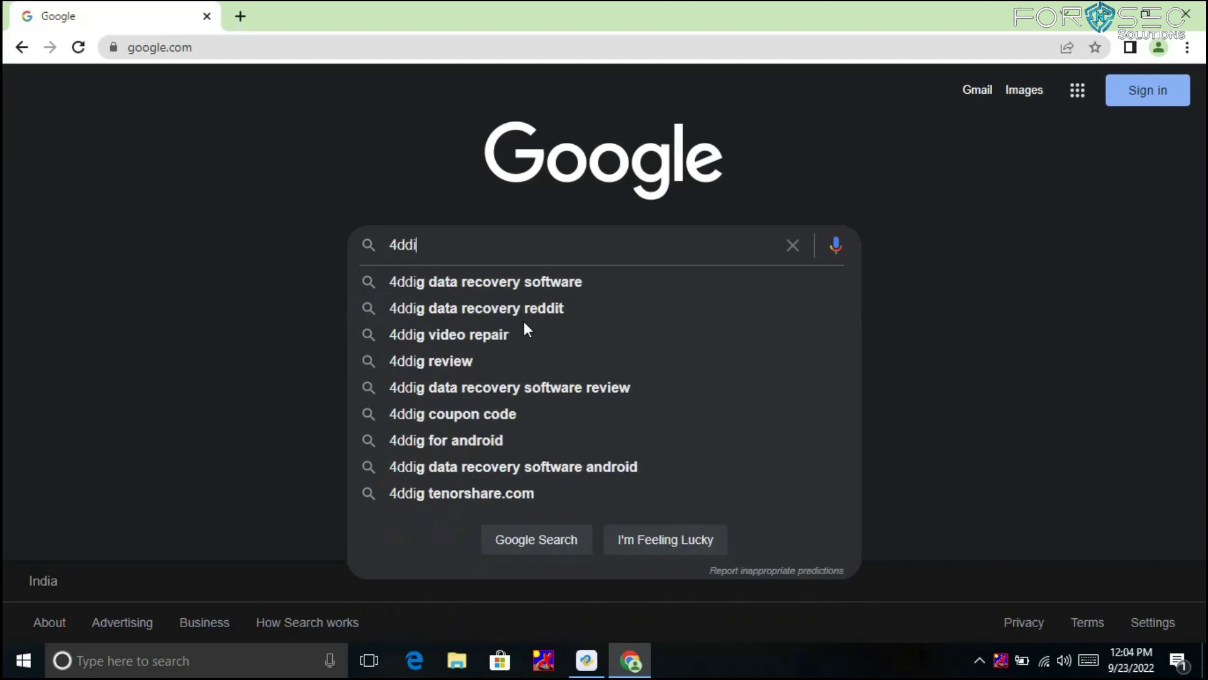
key("Down")
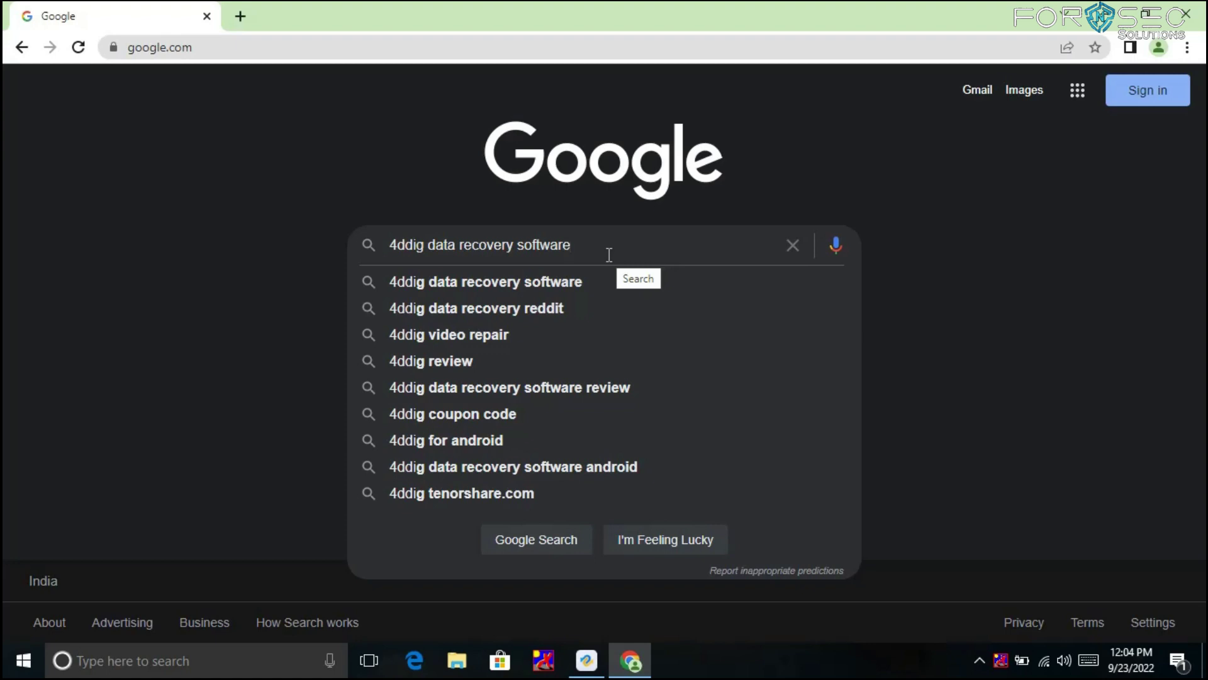
key("Return")
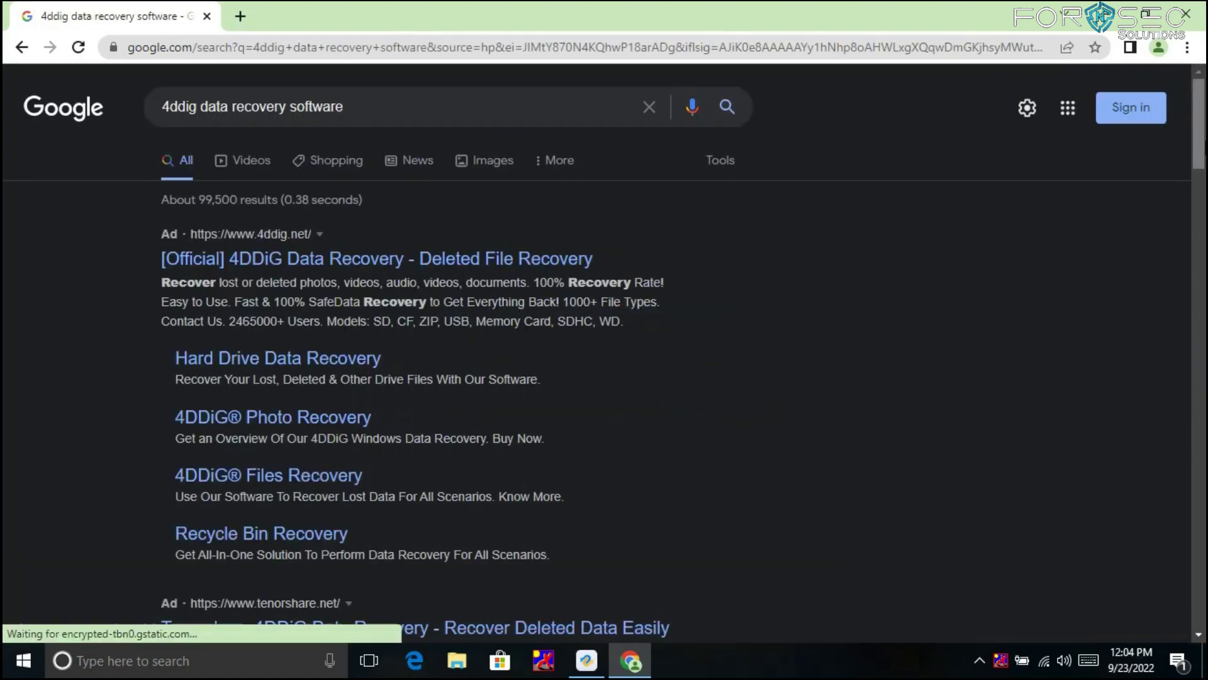
- Open the official Tenorshare 4DDiG Windows Data Recovery result in a new tab and dismiss the site's notification request
left_click_drag(1202, 148, 1202, 214)
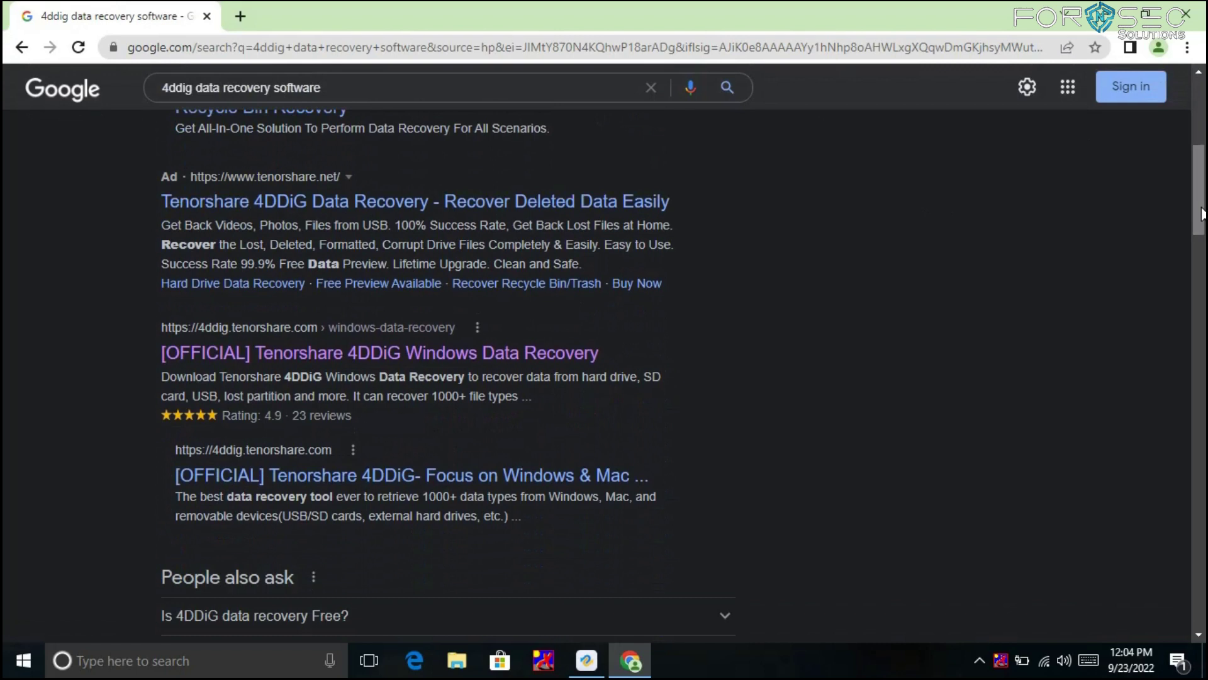
right_click(522, 360)
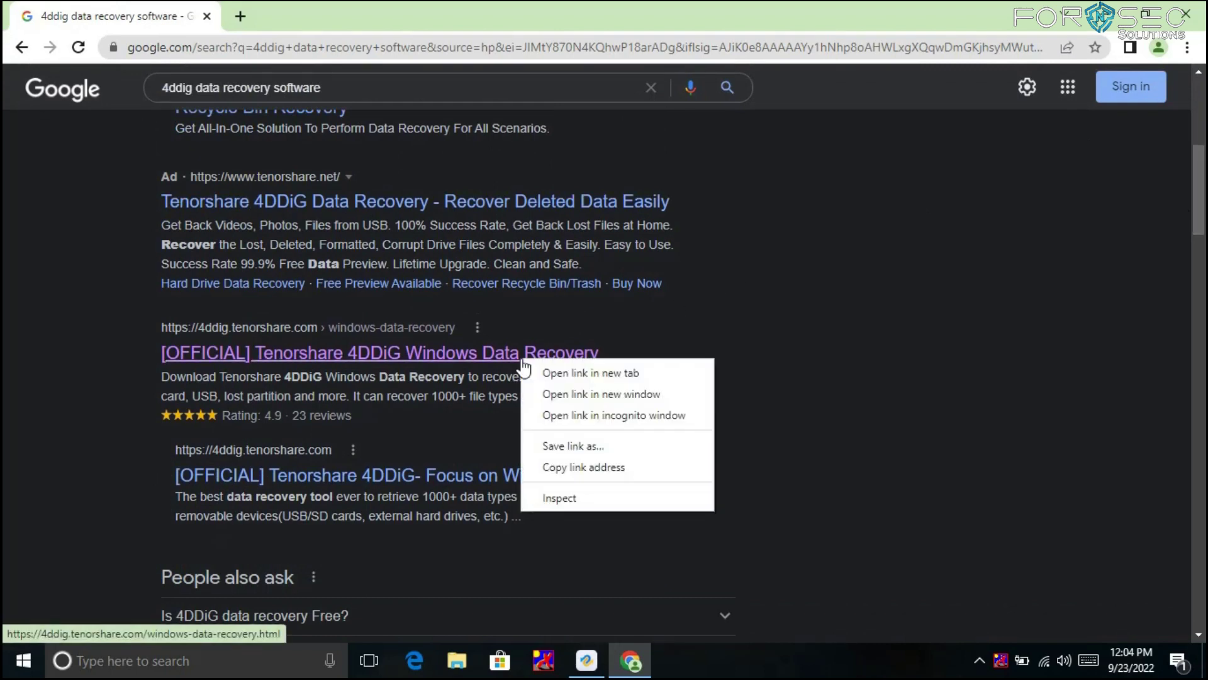
left_click(549, 373)
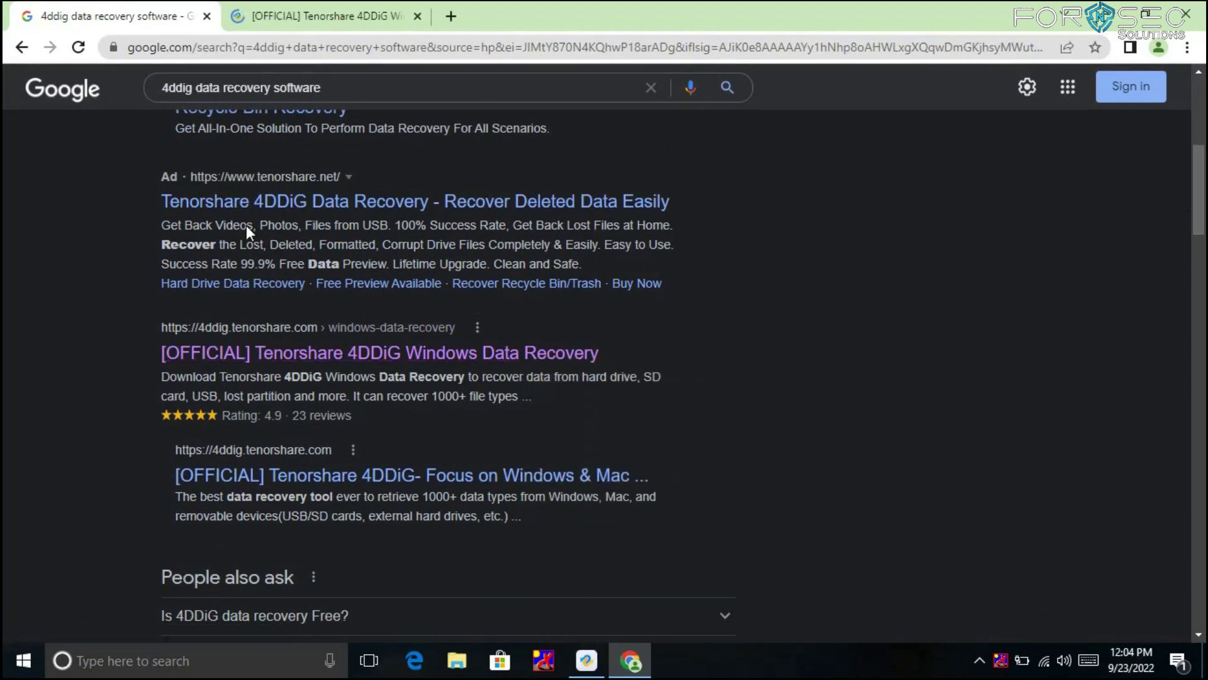
left_click(368, 13)
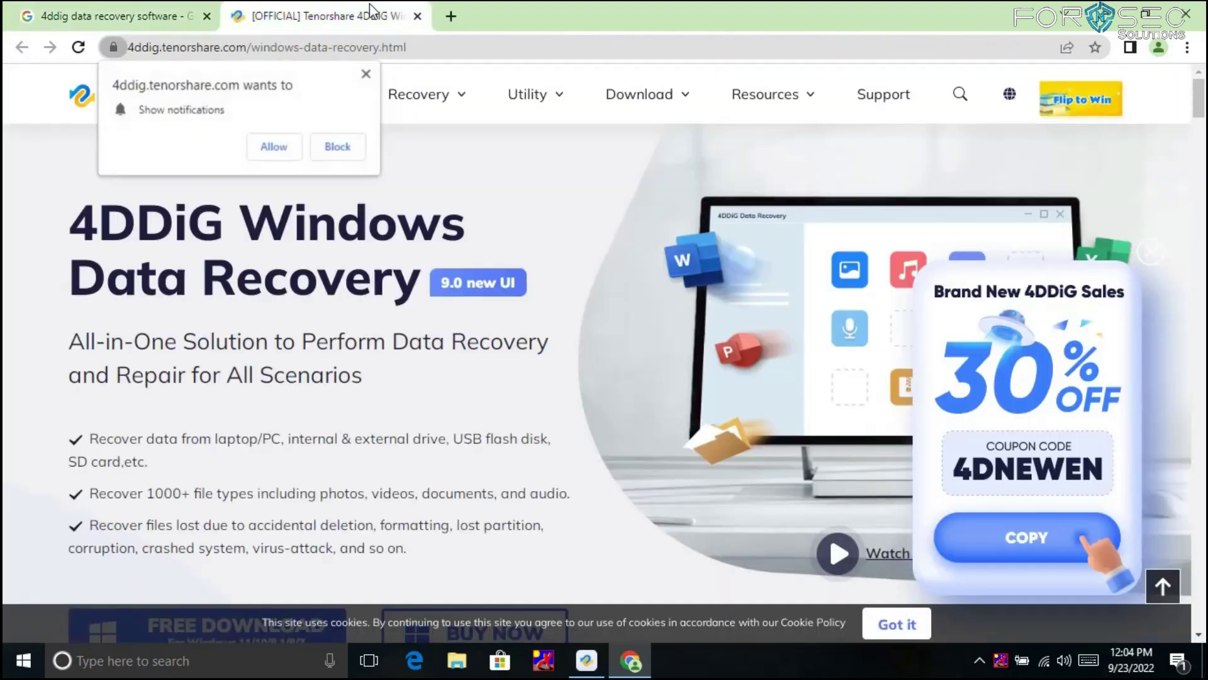
left_click(366, 74)
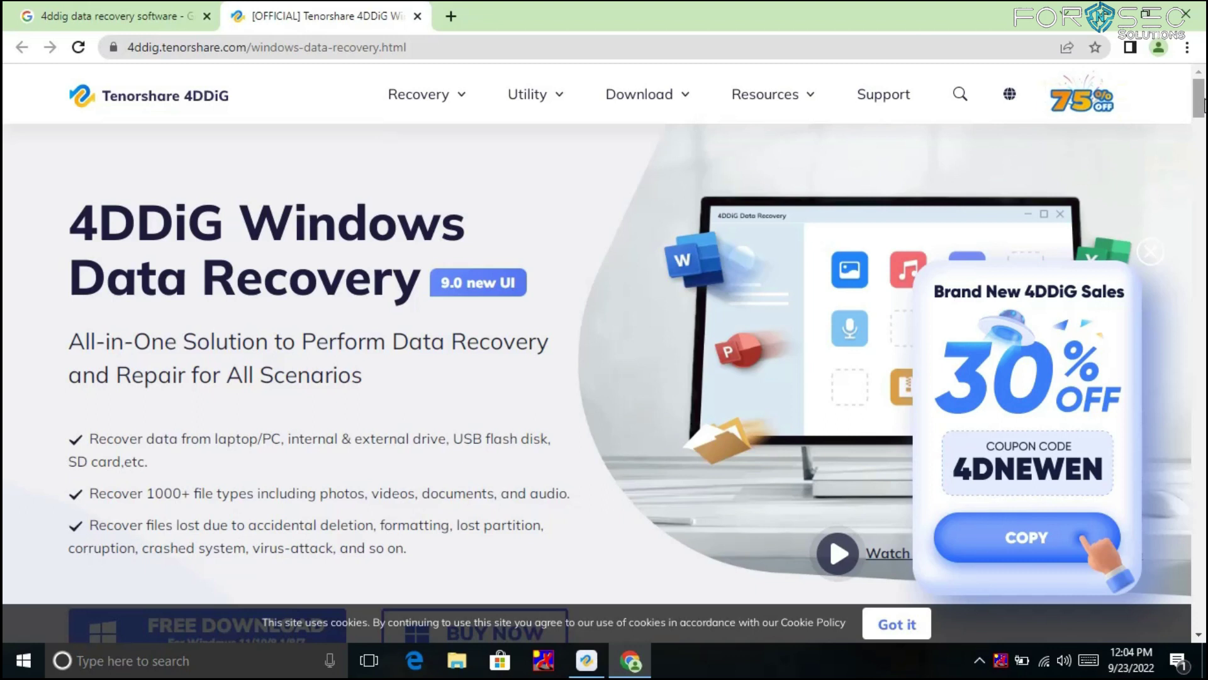
- Read the product page's bullet points on recoverable devices, file types and data loss scenarios
left_click_drag(1203, 105, 1203, 112)
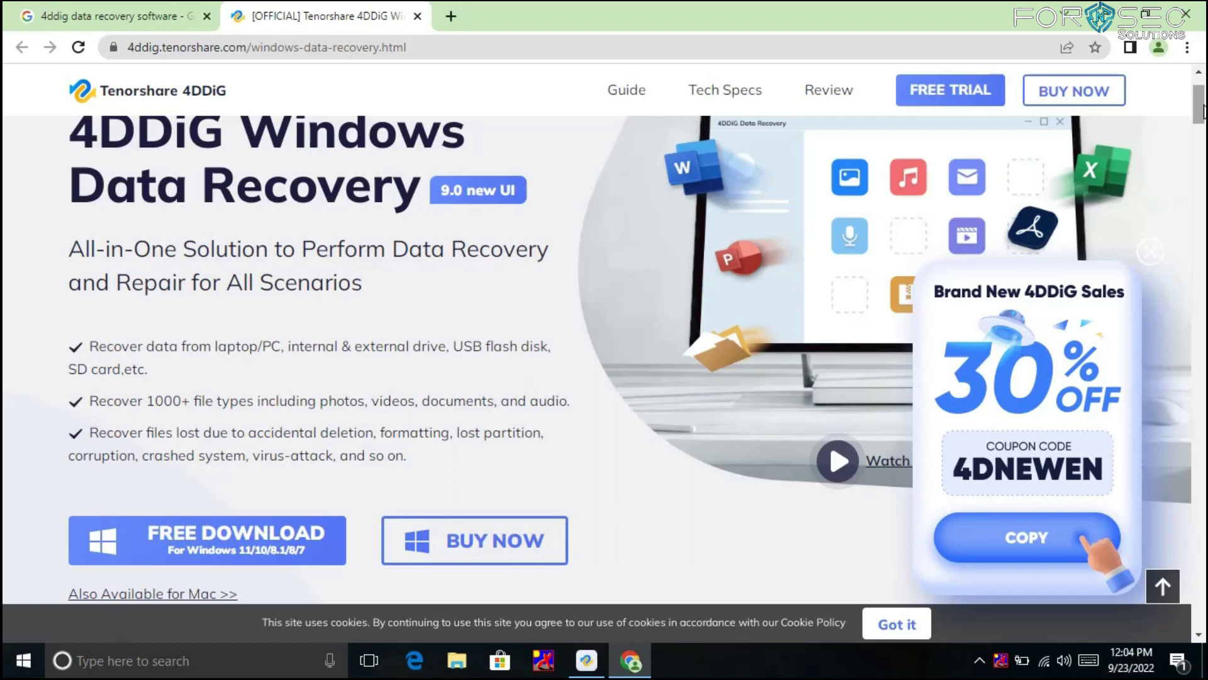
scroll(1203, 112, "down", 2)
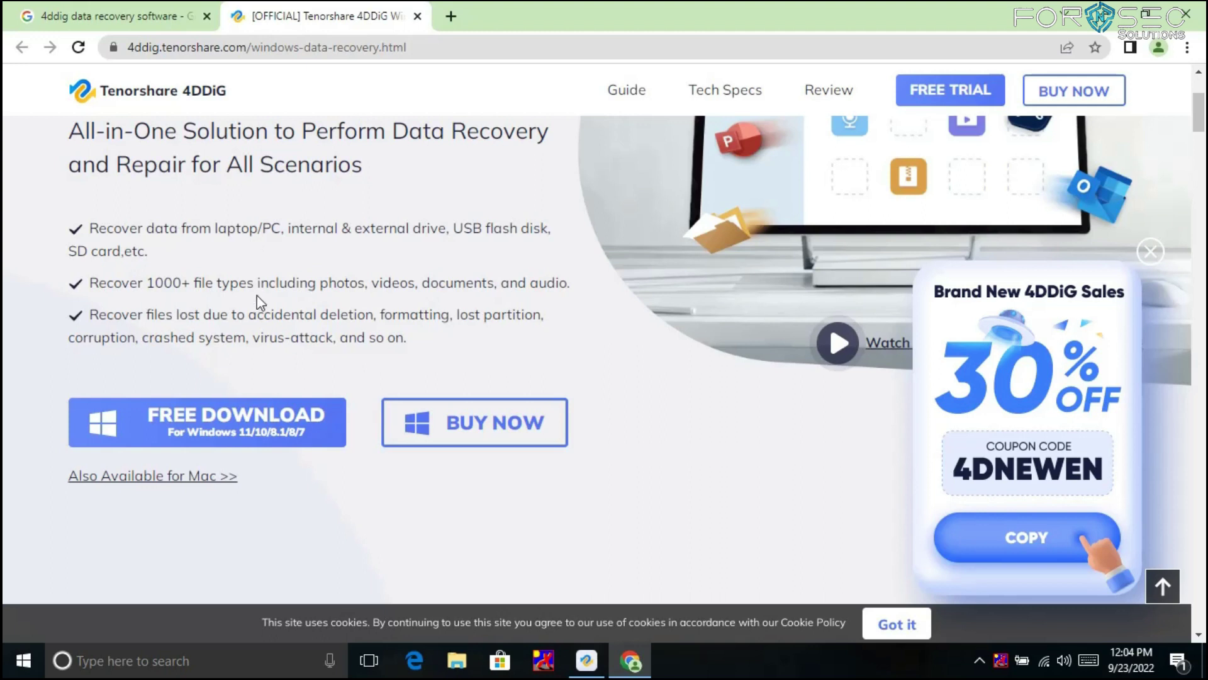
left_click_drag(375, 282, 91, 284)
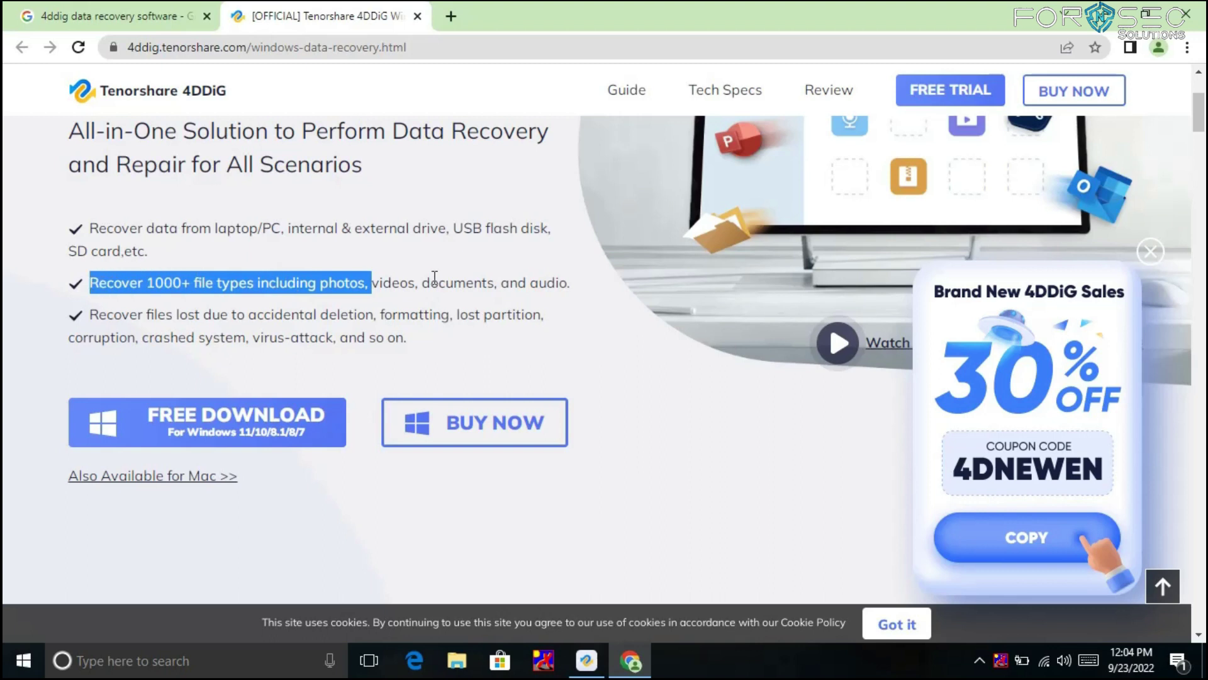
left_click(468, 277)
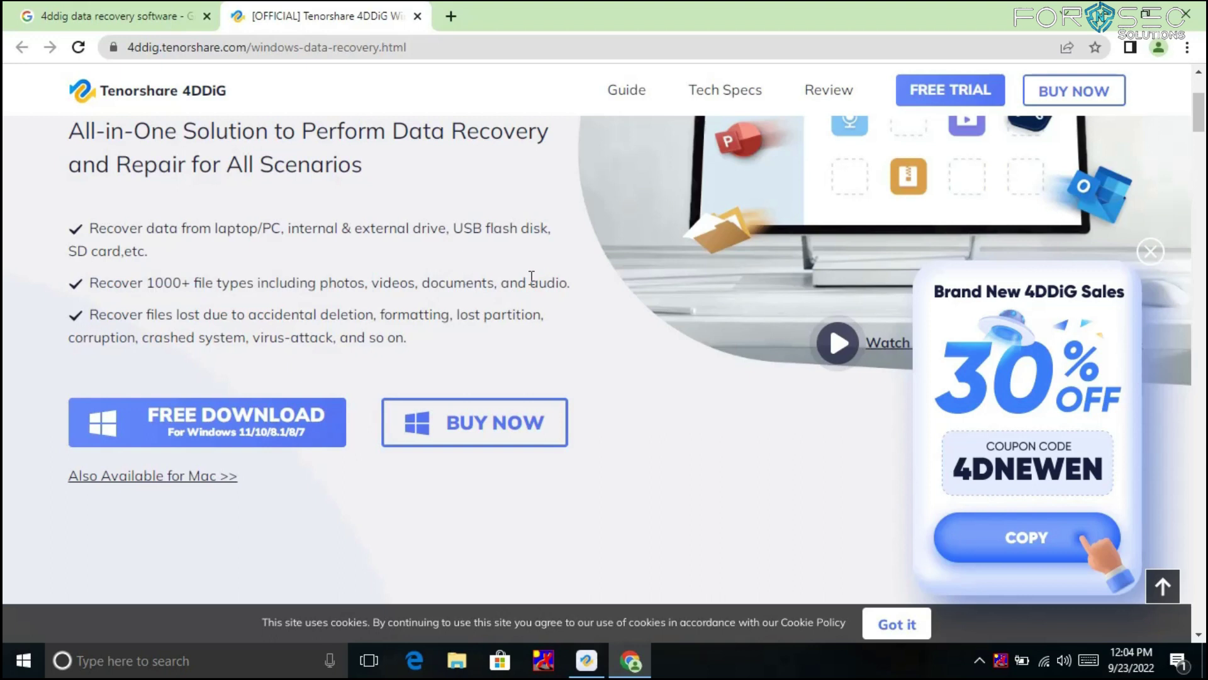
left_click_drag(584, 291, 362, 292)
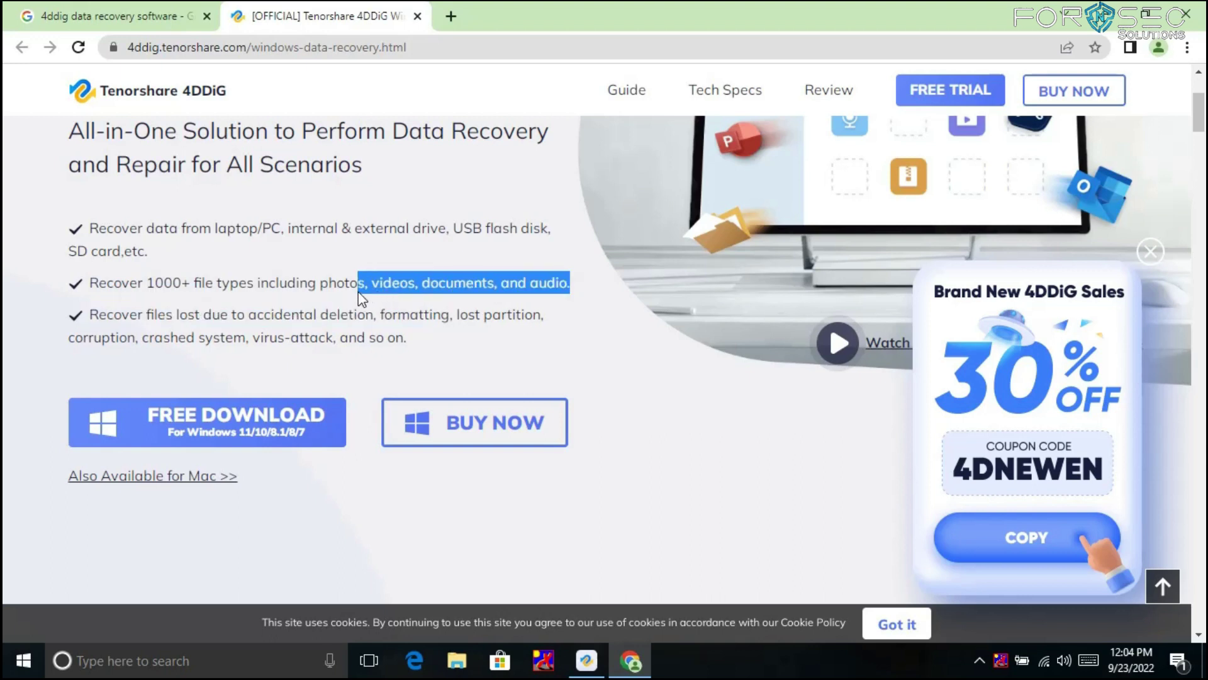
left_click(118, 334)
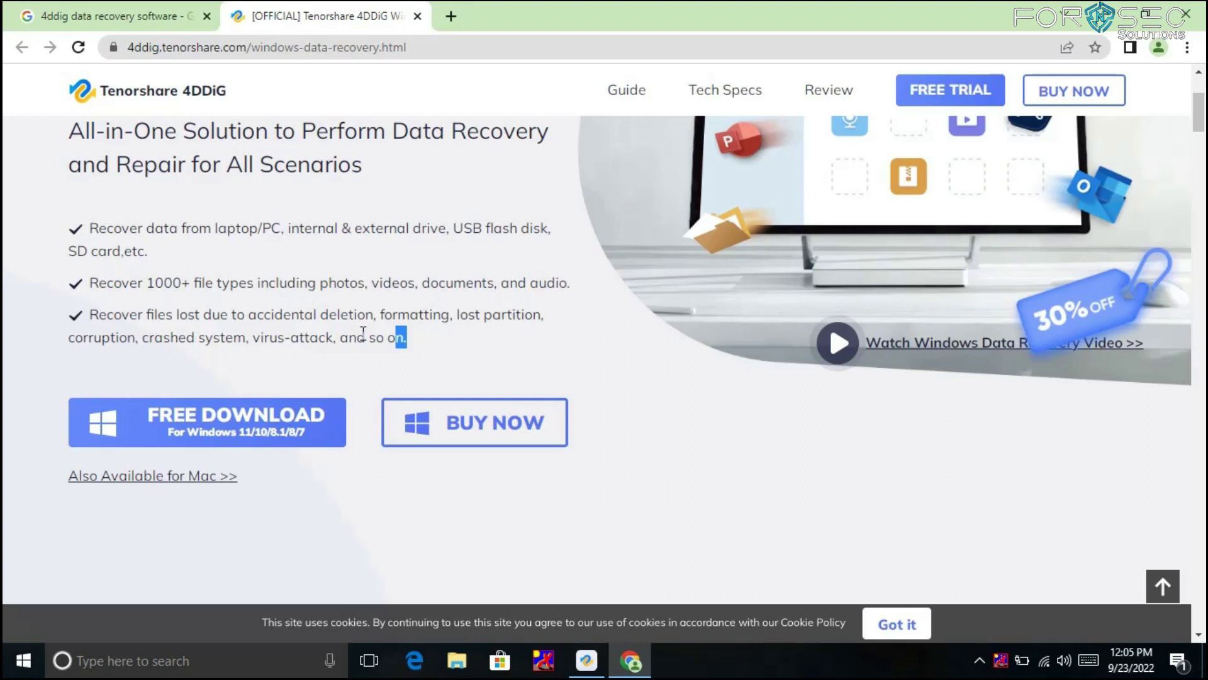
- Examine the supported photo, video, audio and document formats and the scan and recovery feature descriptions
scroll(409, 346, "down", 5)
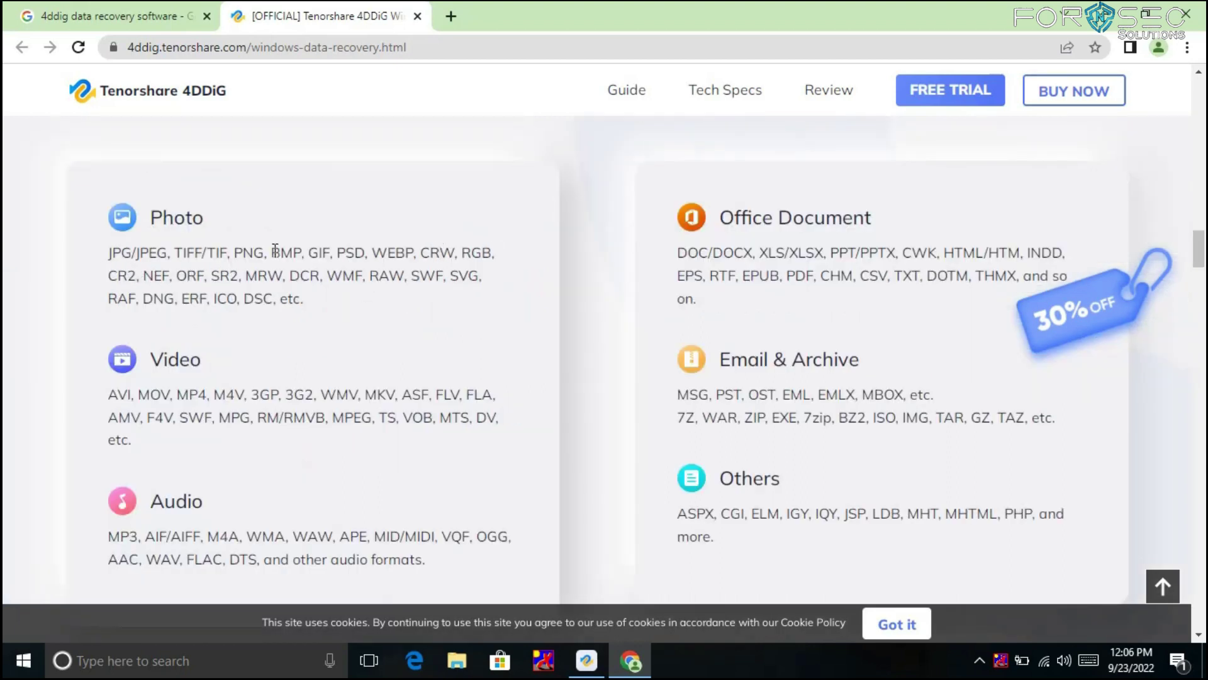
left_click_drag(315, 310, 146, 254)
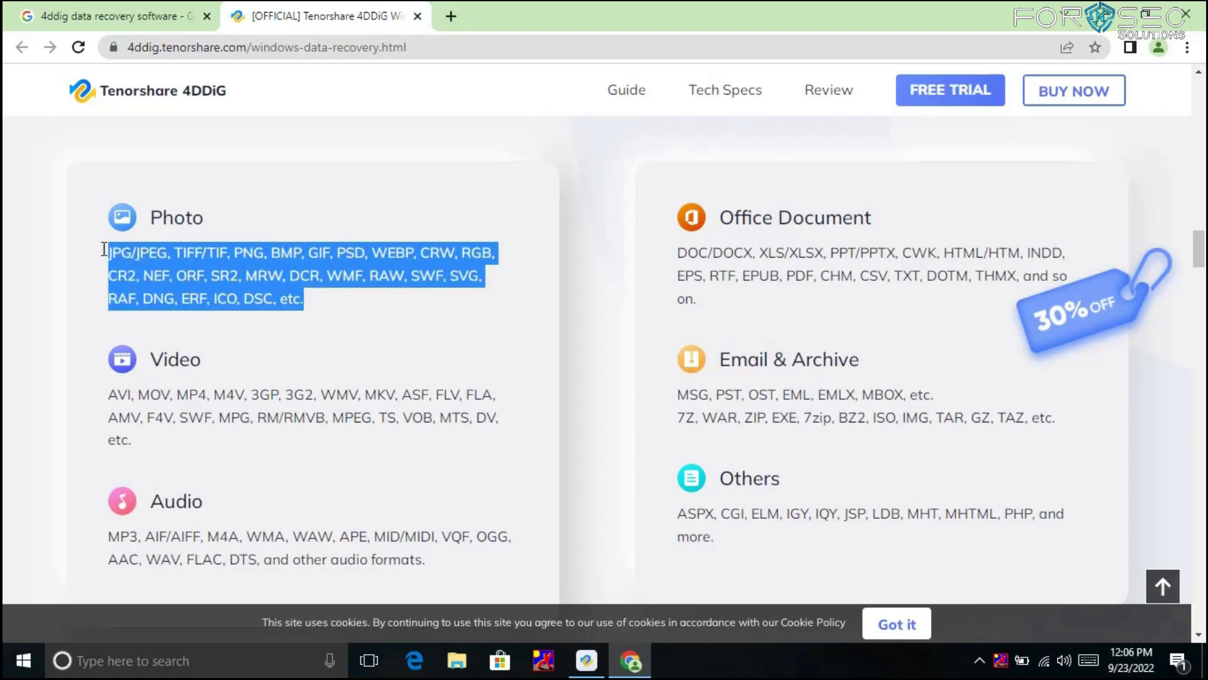
left_click(279, 281)
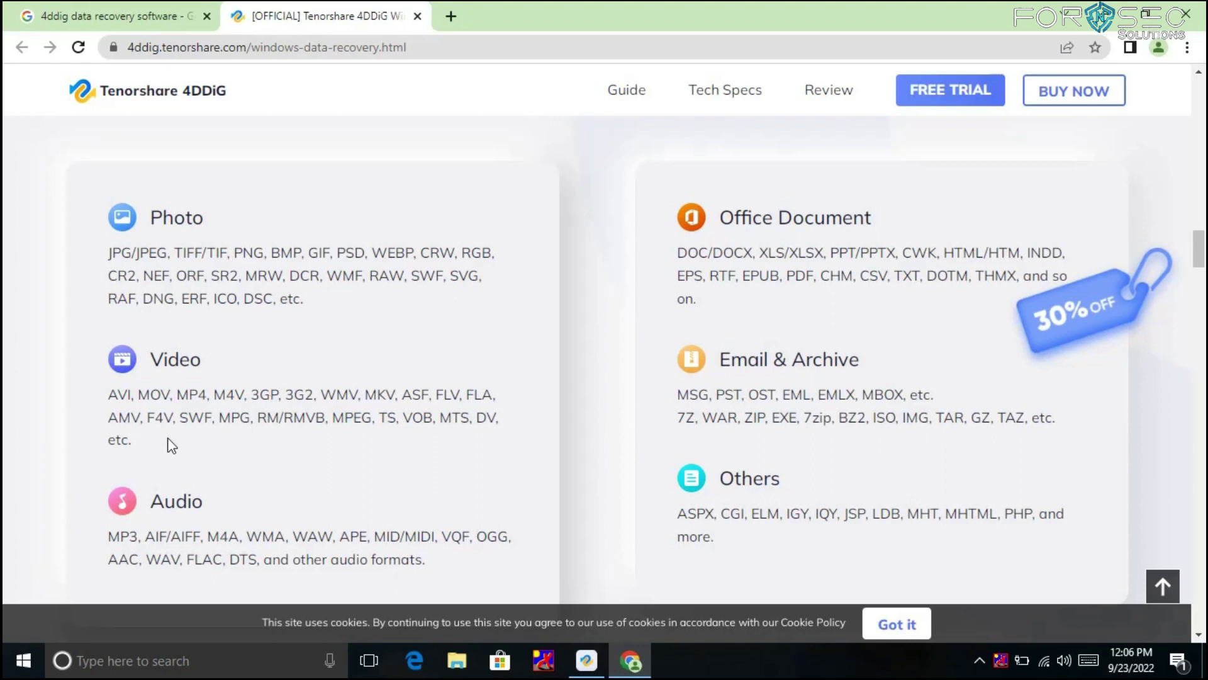
left_click_drag(145, 441, 112, 395)
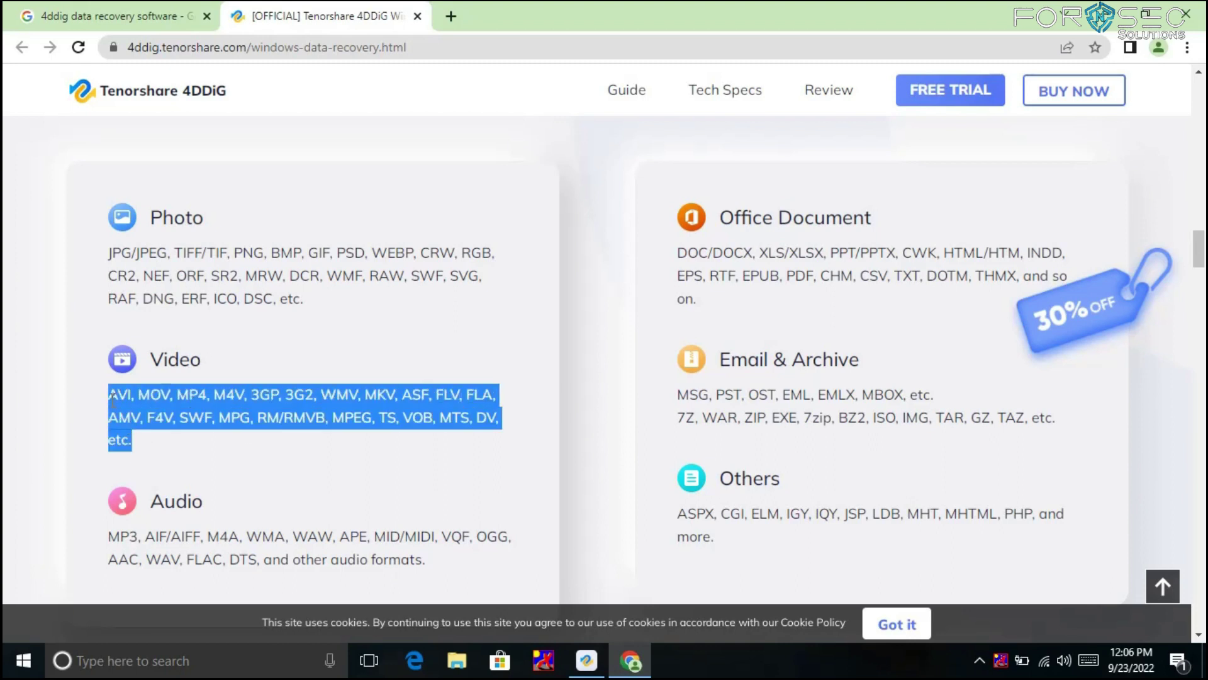
scroll(1202, 250, "down", 1)
scroll(1203, 250, "down", 1)
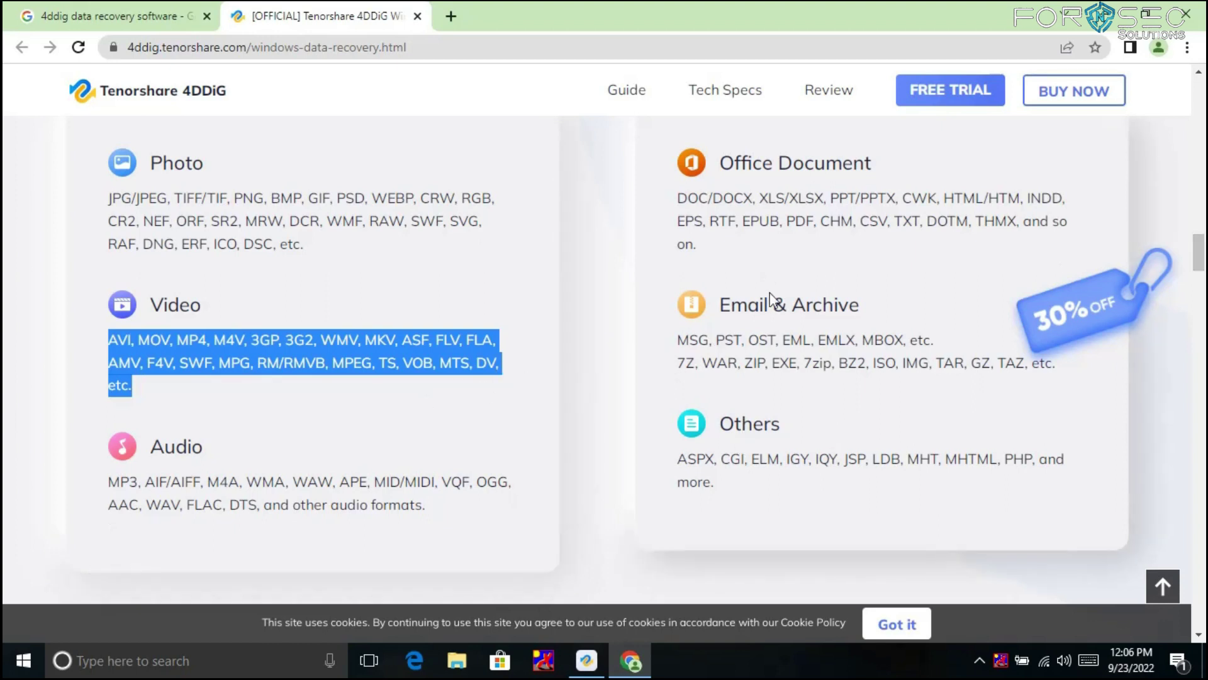
left_click(584, 368)
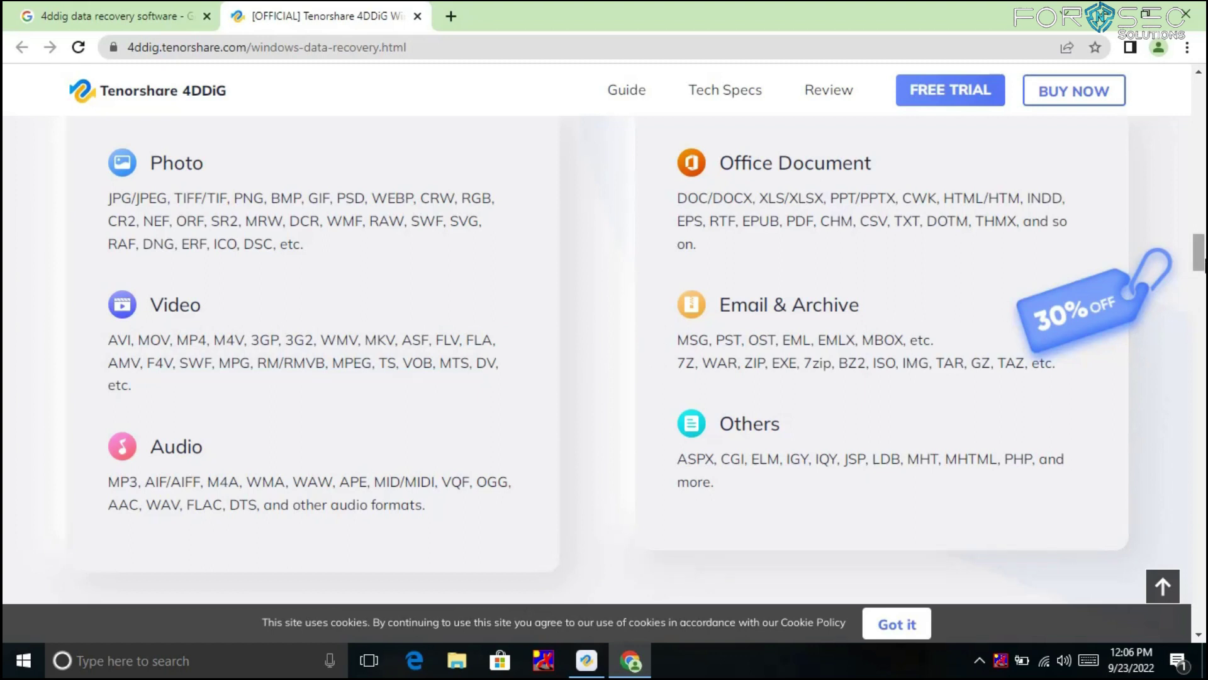
left_click_drag(1202, 265, 1200, 317)
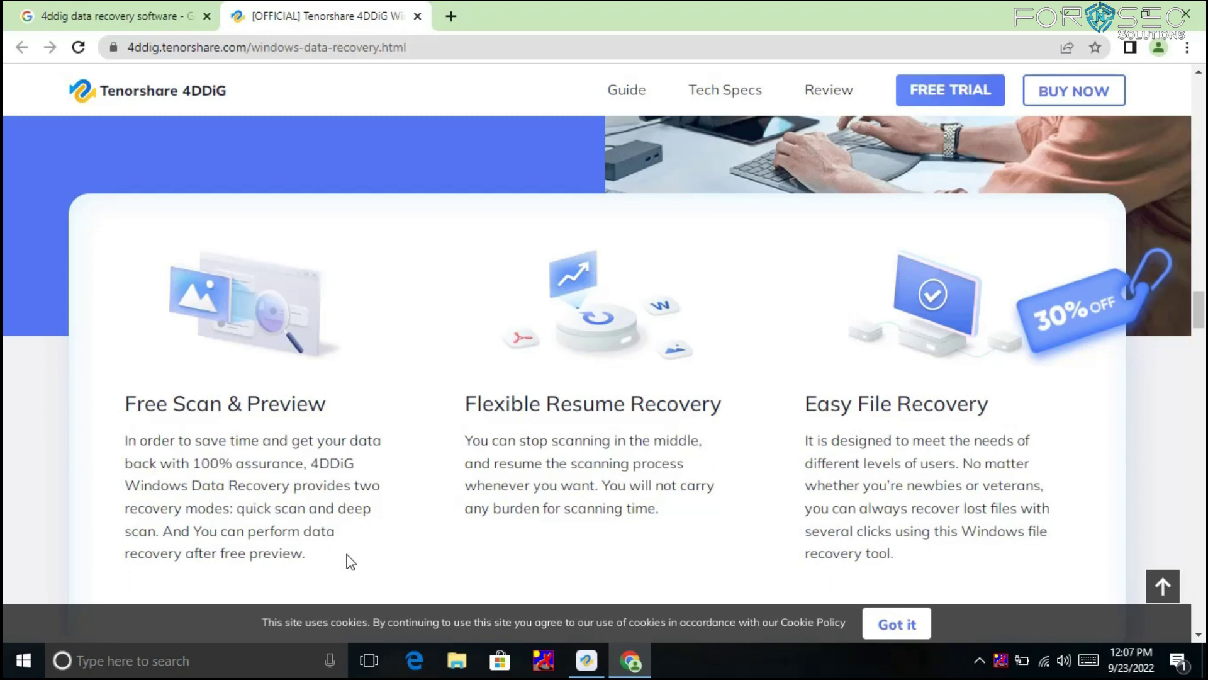
left_click_drag(1198, 309, 1197, 120)
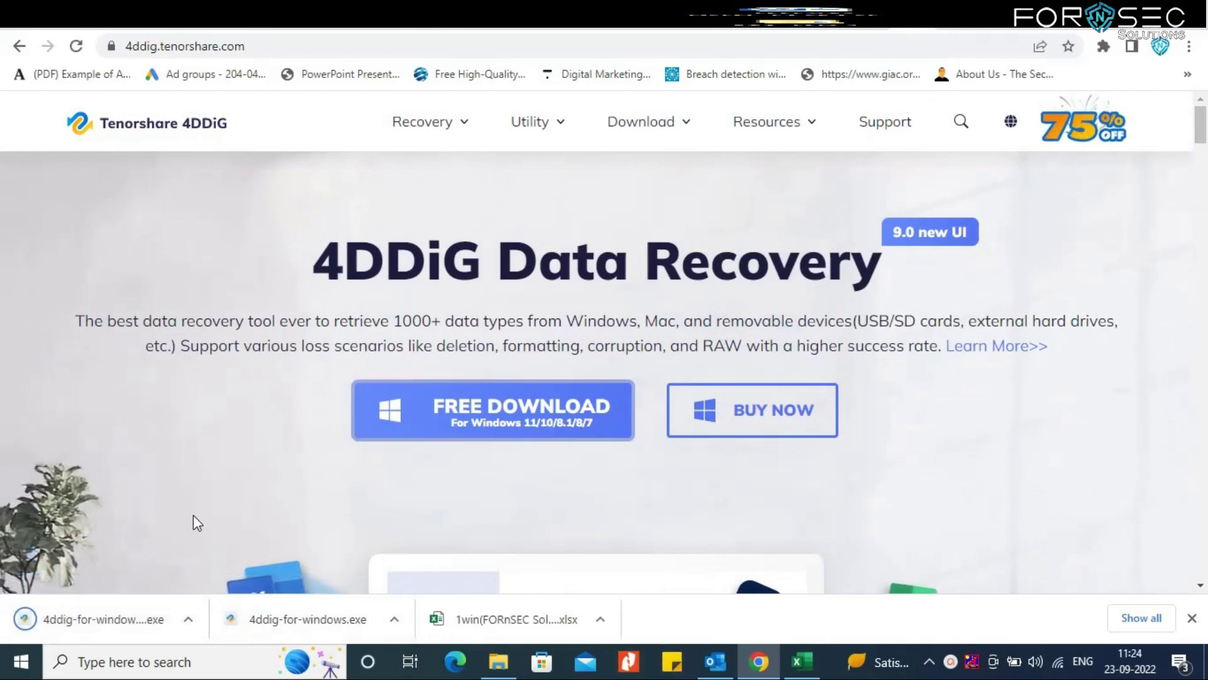
- Locate the downloaded 4ddig-for-windows (1) installer in its folder, run it as administrator and install Tenorshare 4DDiG
left_click(188, 619)
left_click(217, 560)
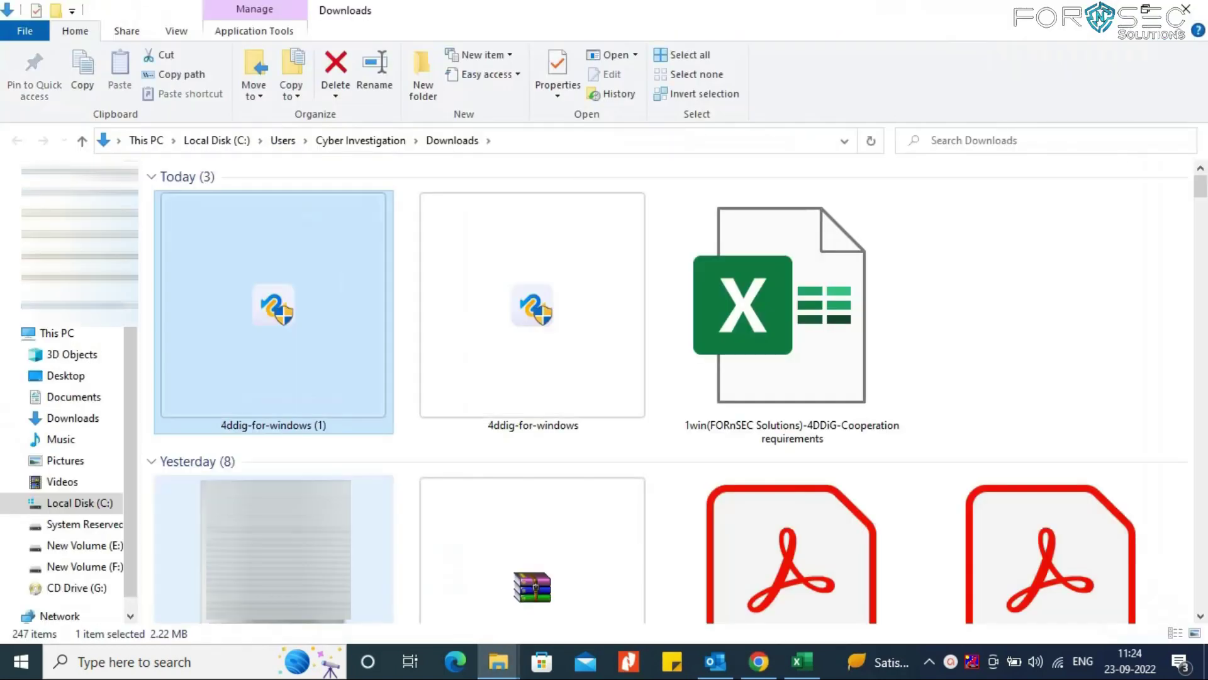
right_click(357, 286)
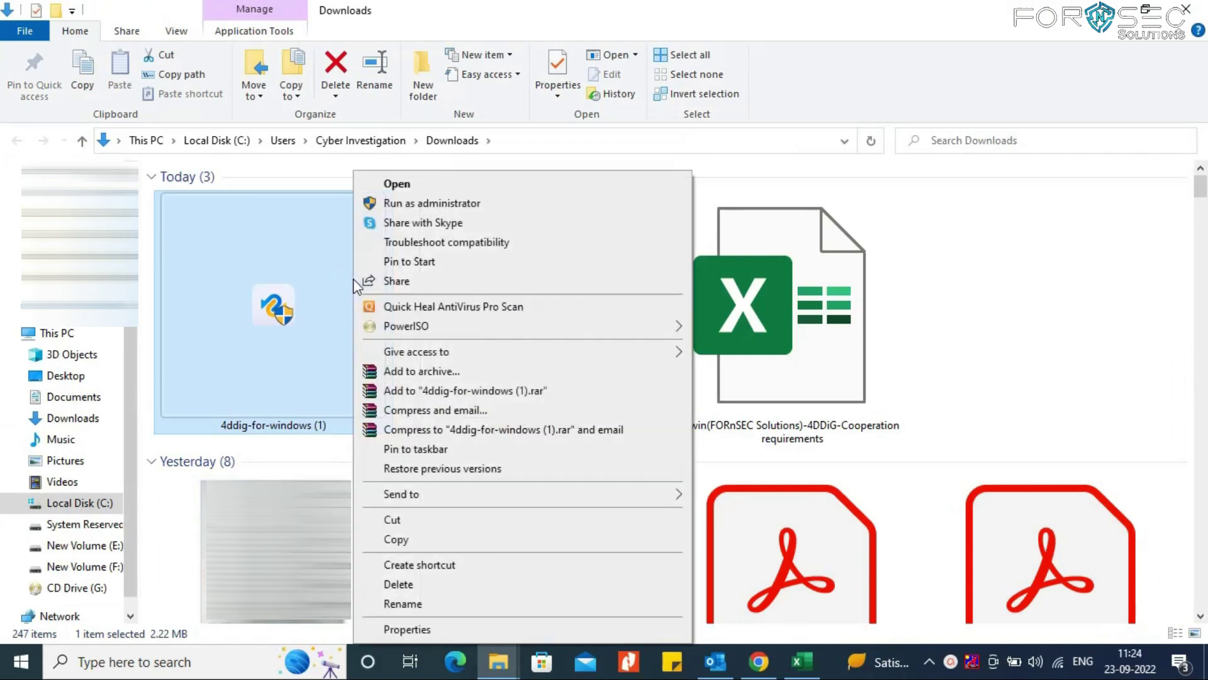
left_click(409, 210)
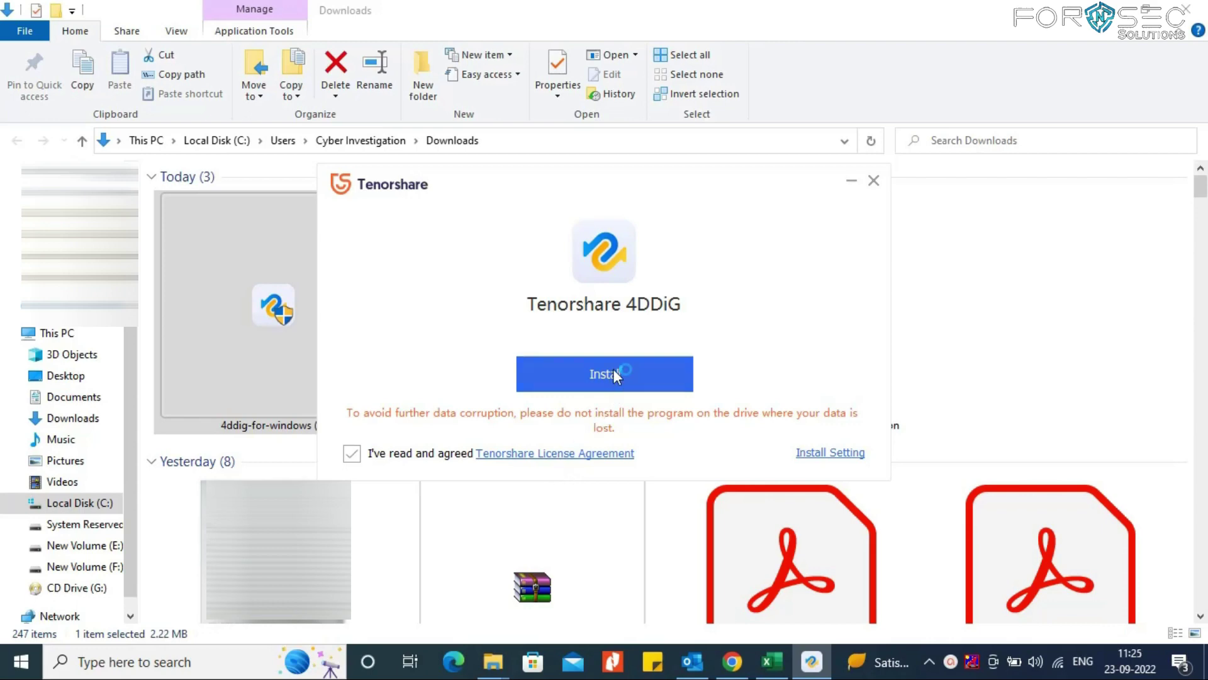
left_click(613, 369)
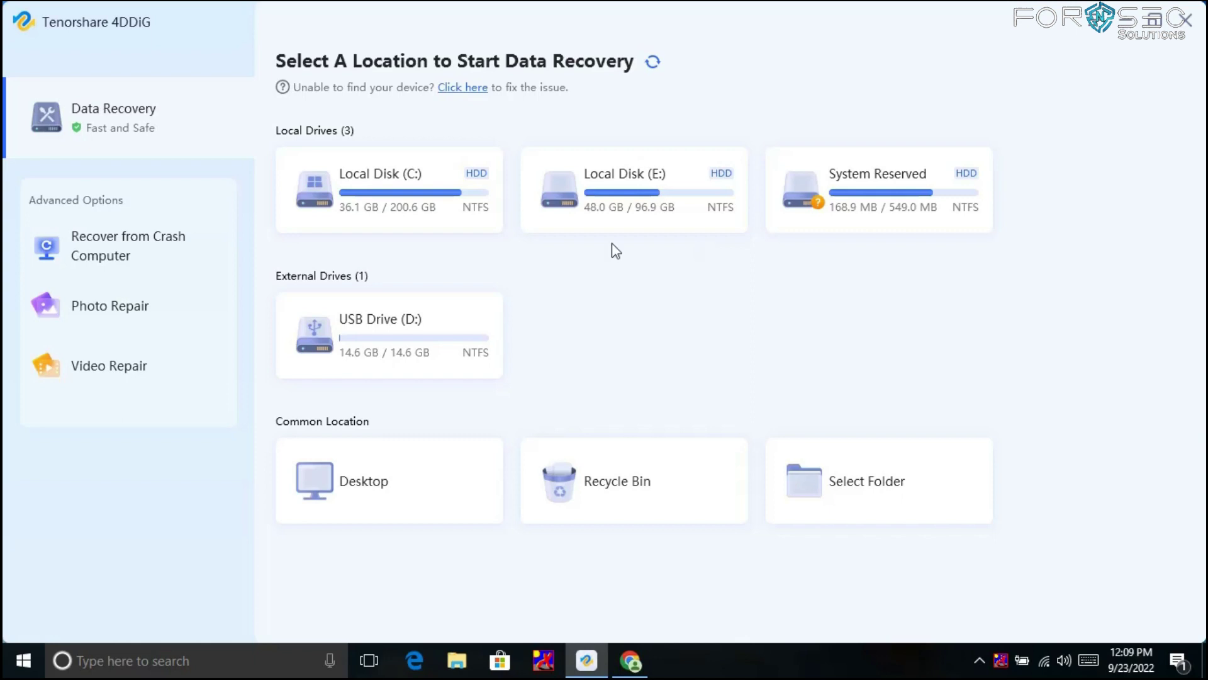
- Minimize 4DDiG, look at drive D: through This PC, and return to 4DDiG
mouse_move(476, 377)
left_click(1136, 29)
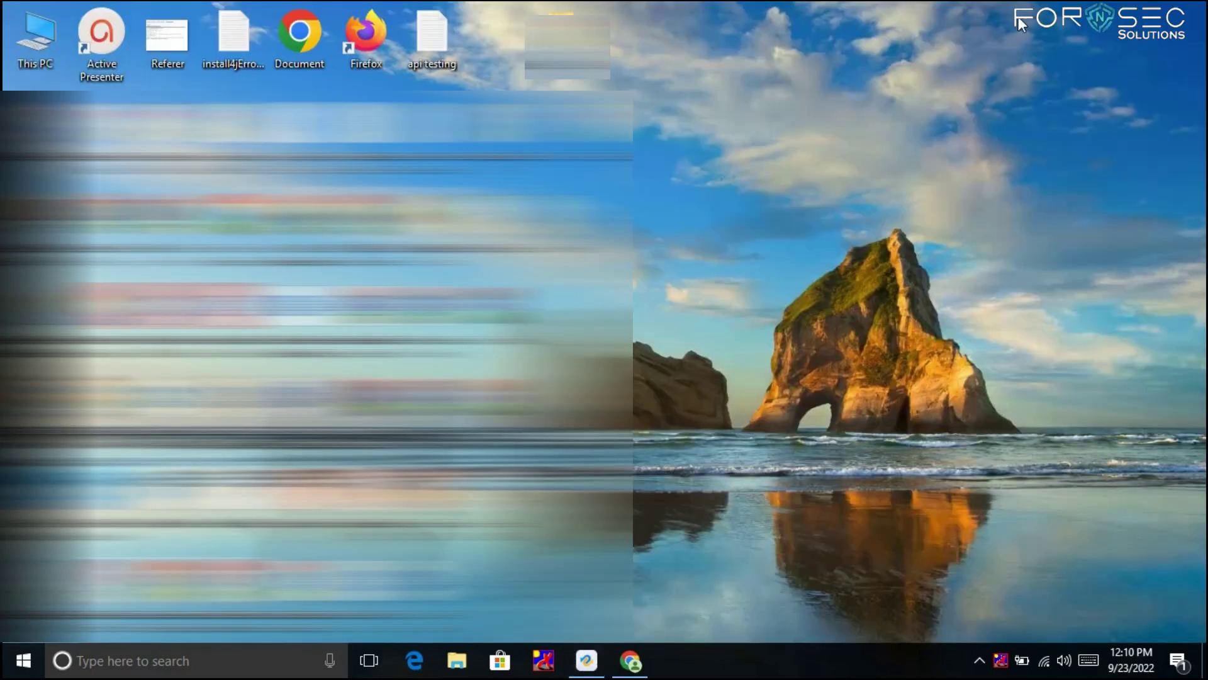
double_click(66, 40)
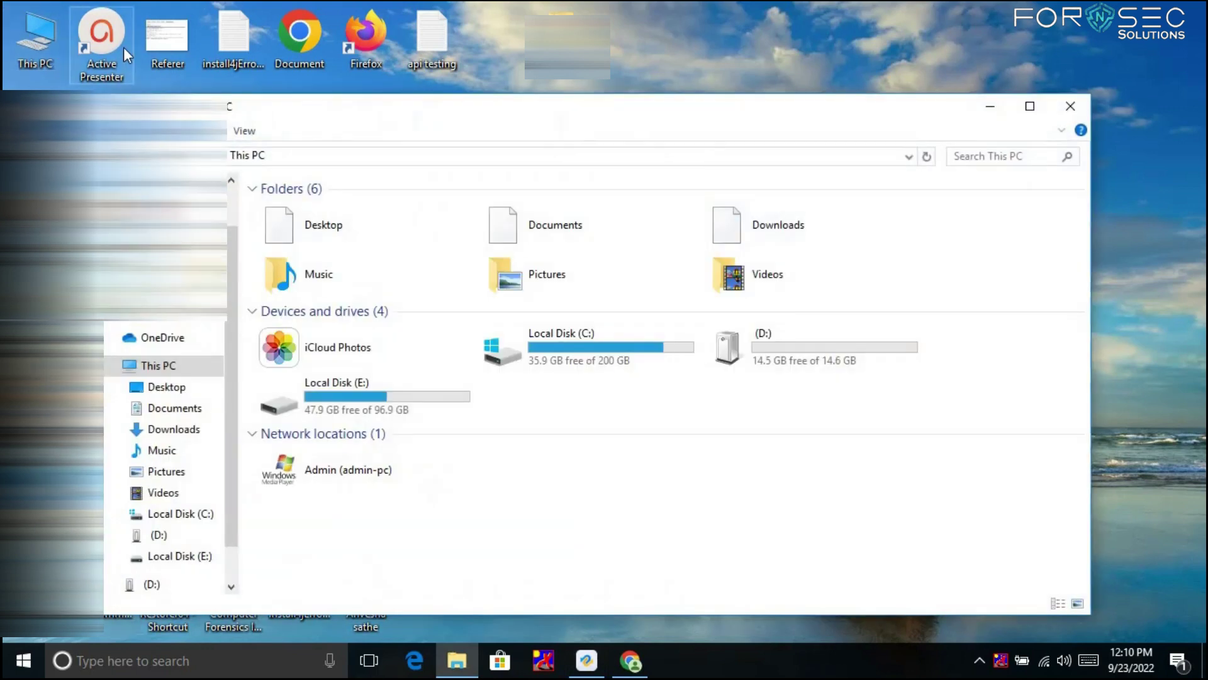
double_click(831, 356)
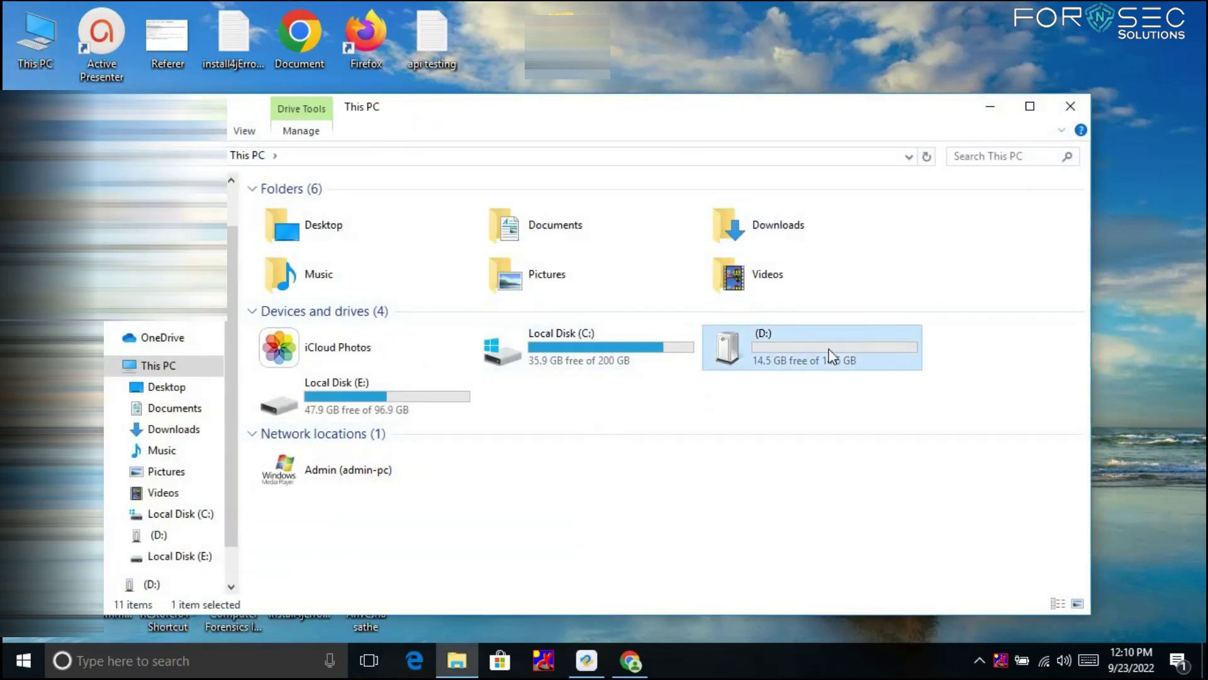
key("alt+Tab")
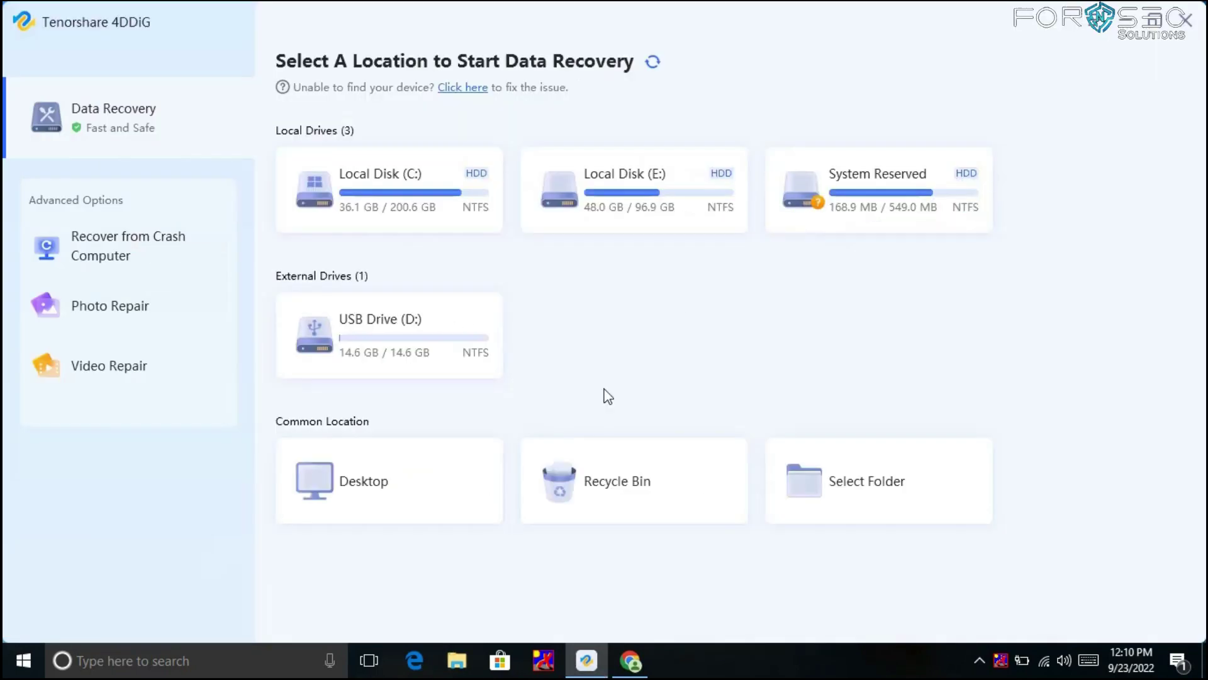
- Choose USB Drive (D:) as the location to scan for lost data
mouse_move(367, 377)
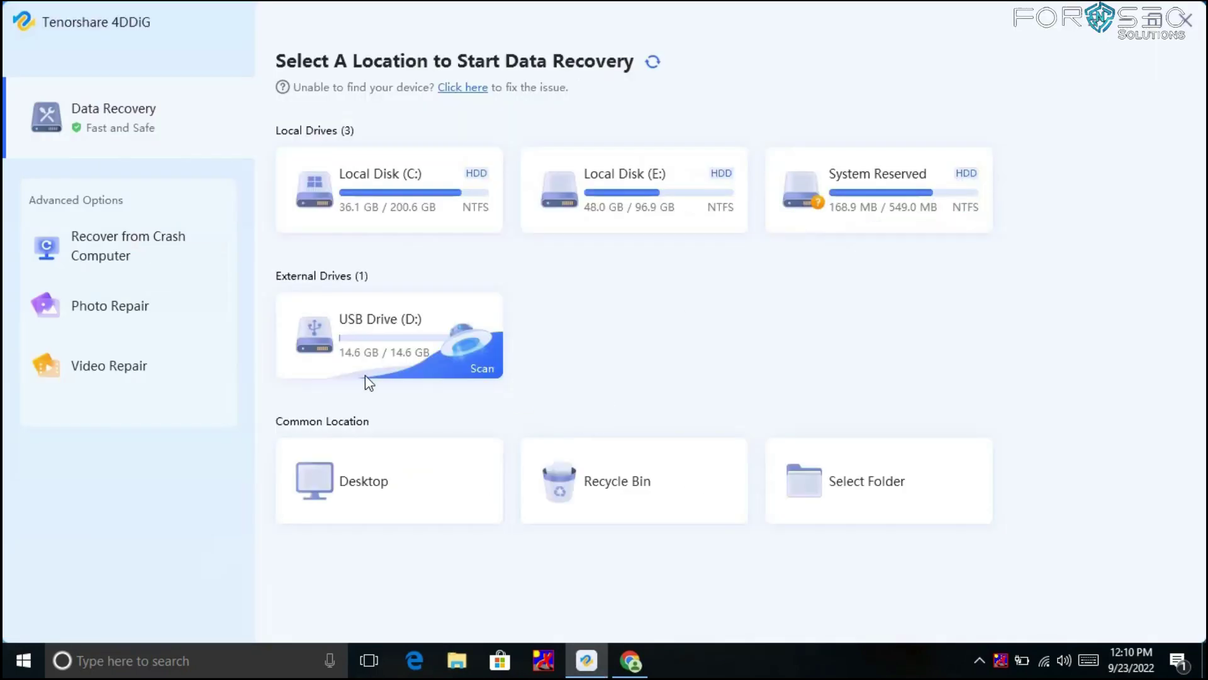
left_click(473, 361)
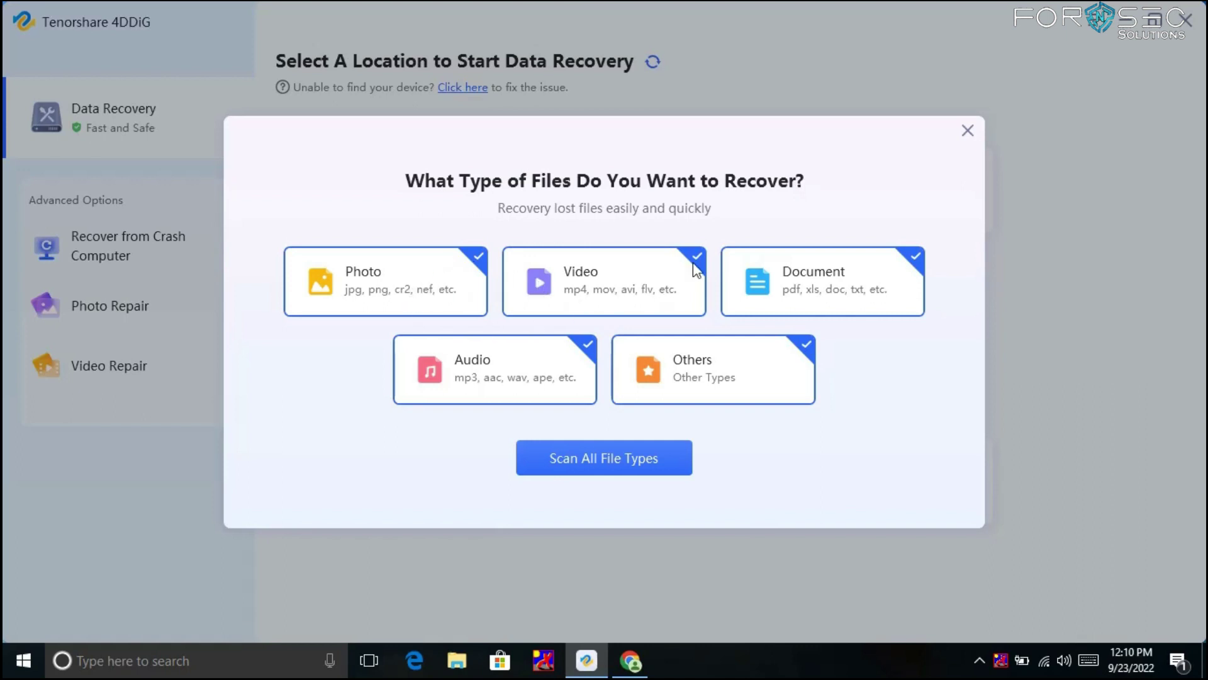
left_click(421, 282)
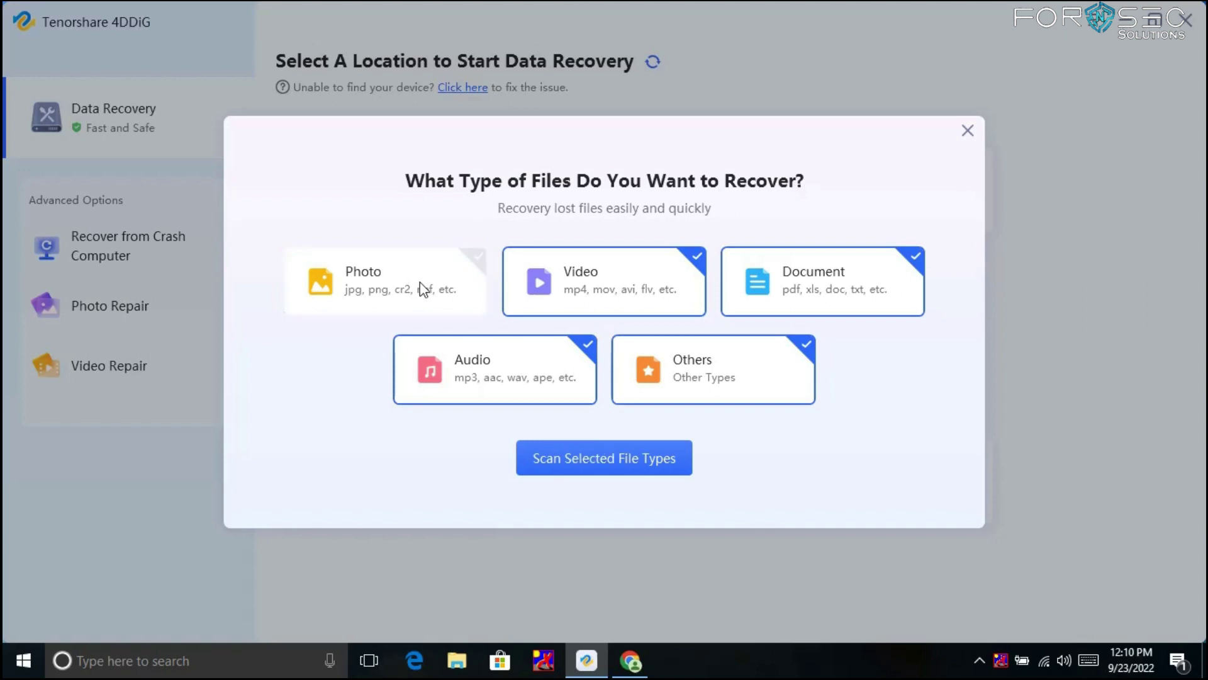
left_click(574, 277)
left_click(574, 276)
left_click(412, 285)
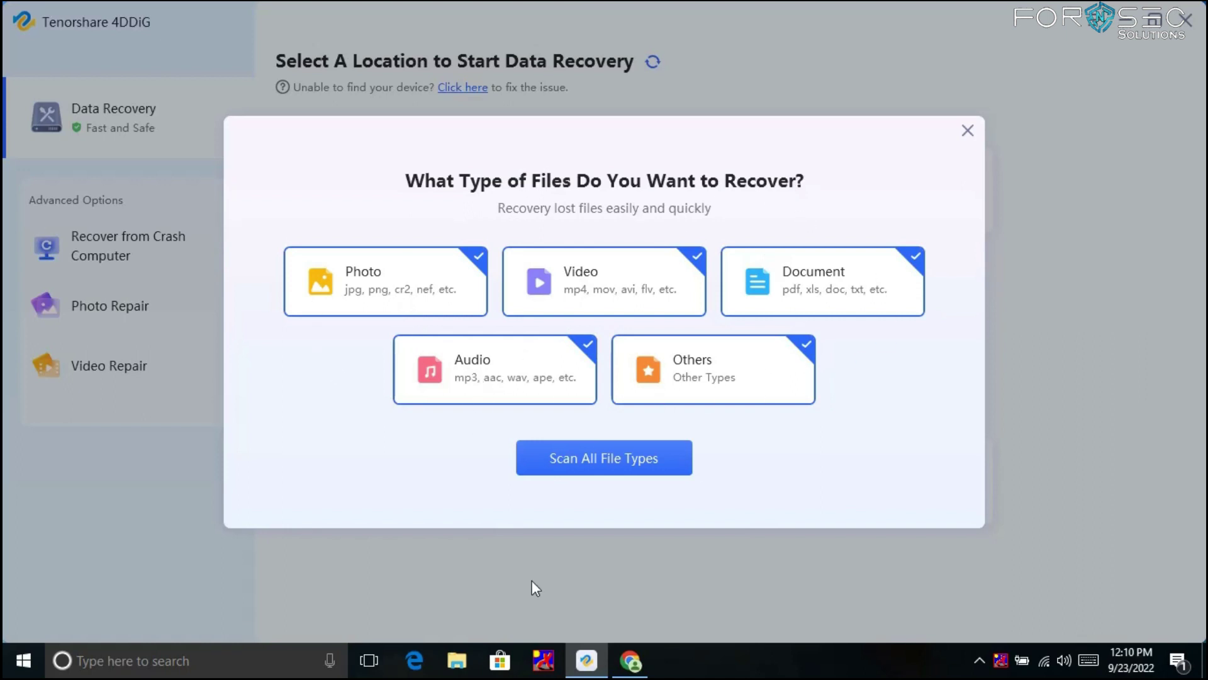
- Start the scan of the USB drive for all file types
left_click(618, 468)
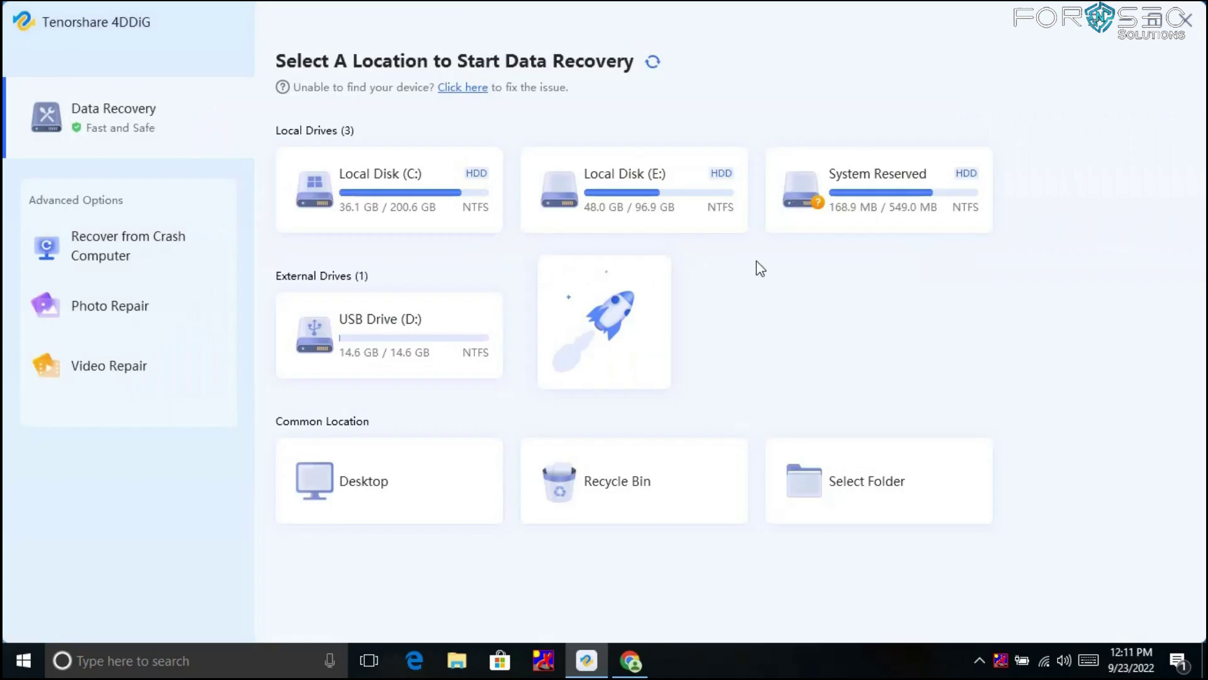
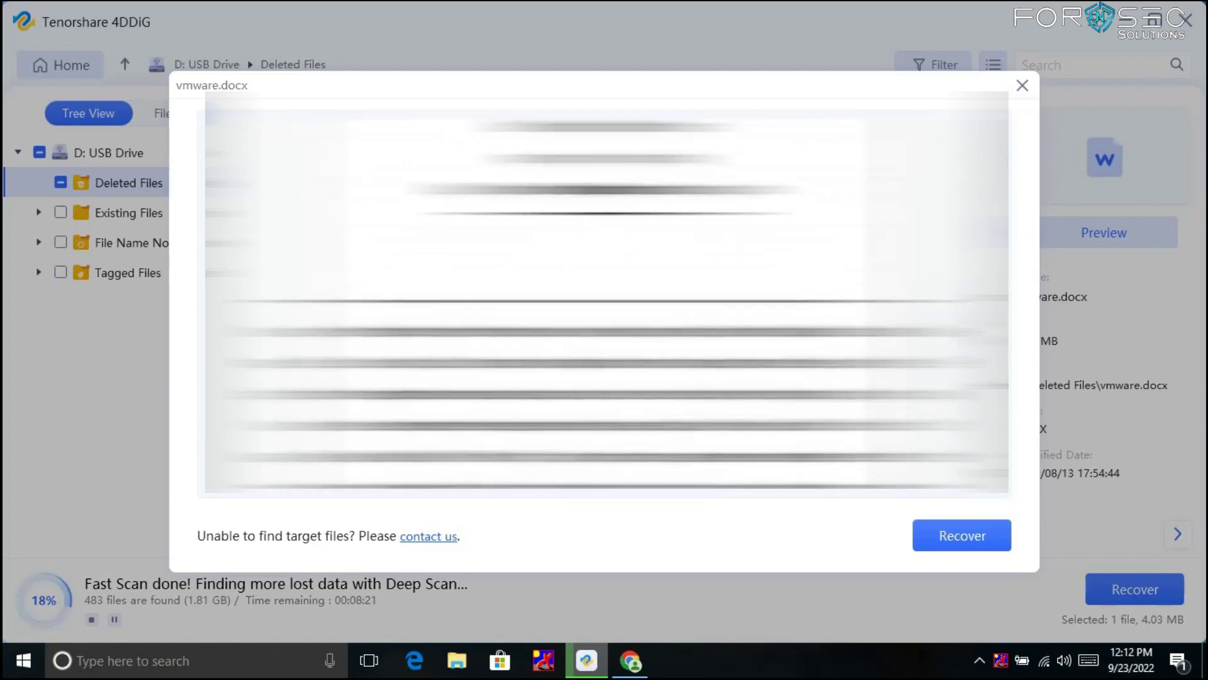
- Close the vmware.docx preview, select only MKA.txt among the deleted files, preview its text and close the preview
left_click(1021, 86)
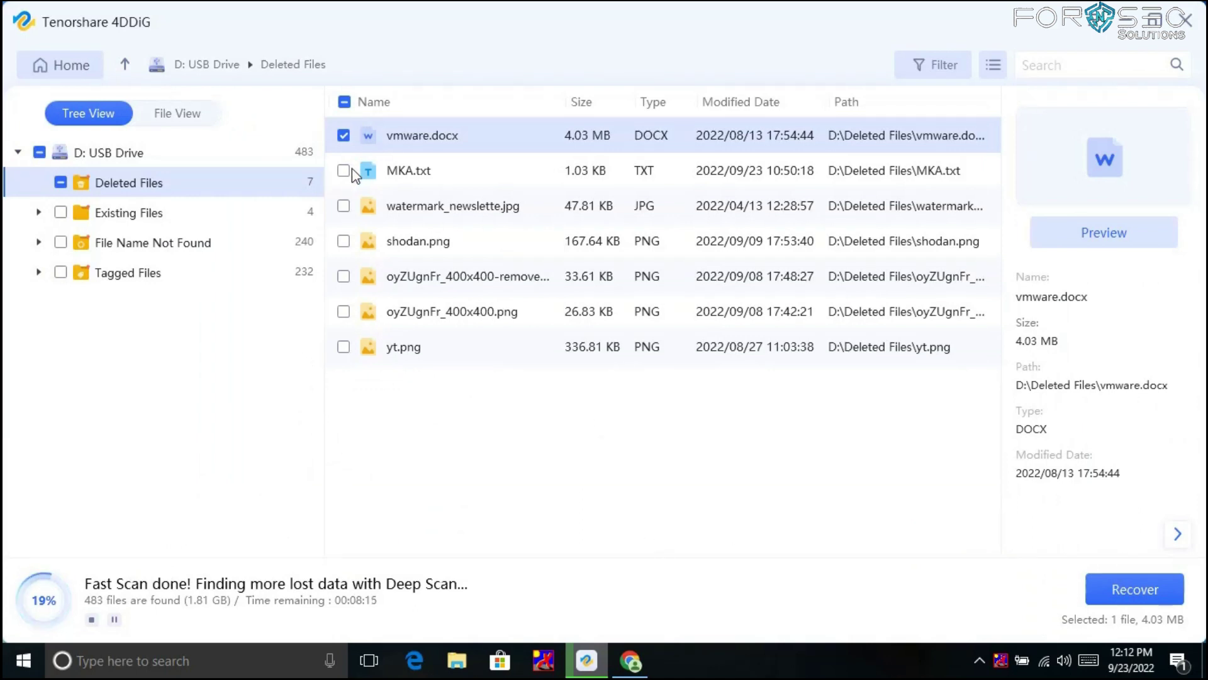
left_click(344, 135)
left_click(344, 171)
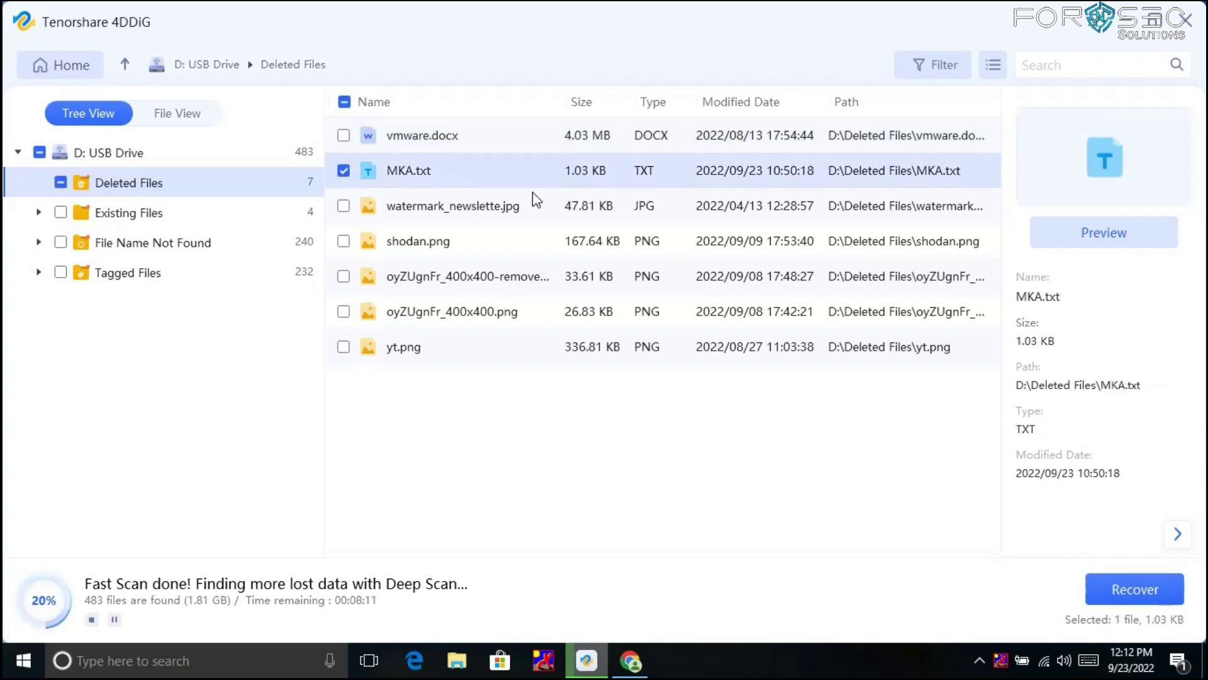
left_click(1126, 228)
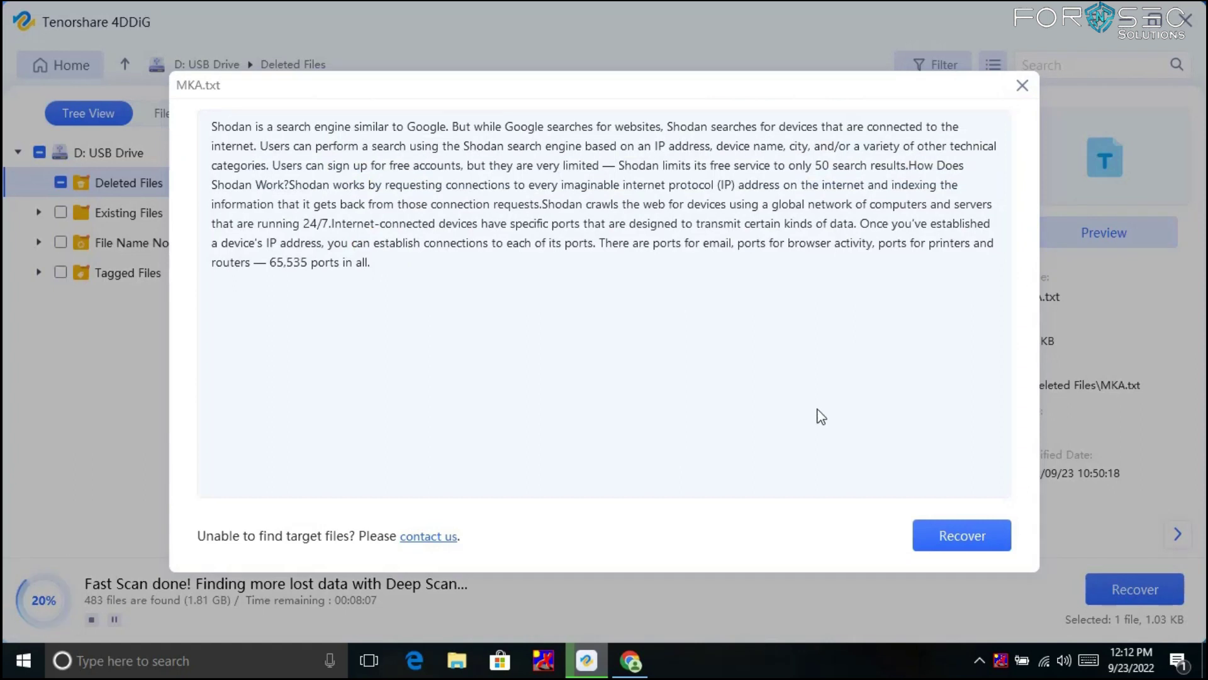
left_click(1021, 87)
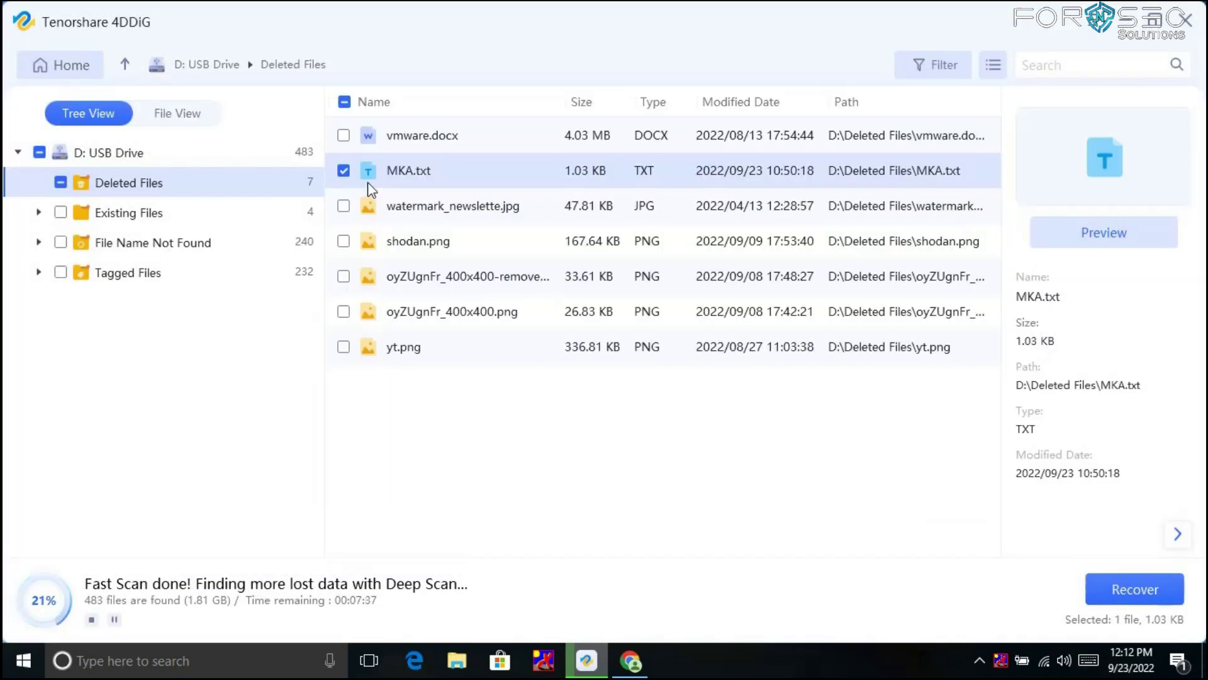
- Check the thumbnails of shodan.png, watermark_newslette.jpg and oyZUgnFr_400x400-removebg-preview.png in turn, leaving only the last one selected
left_click(344, 169)
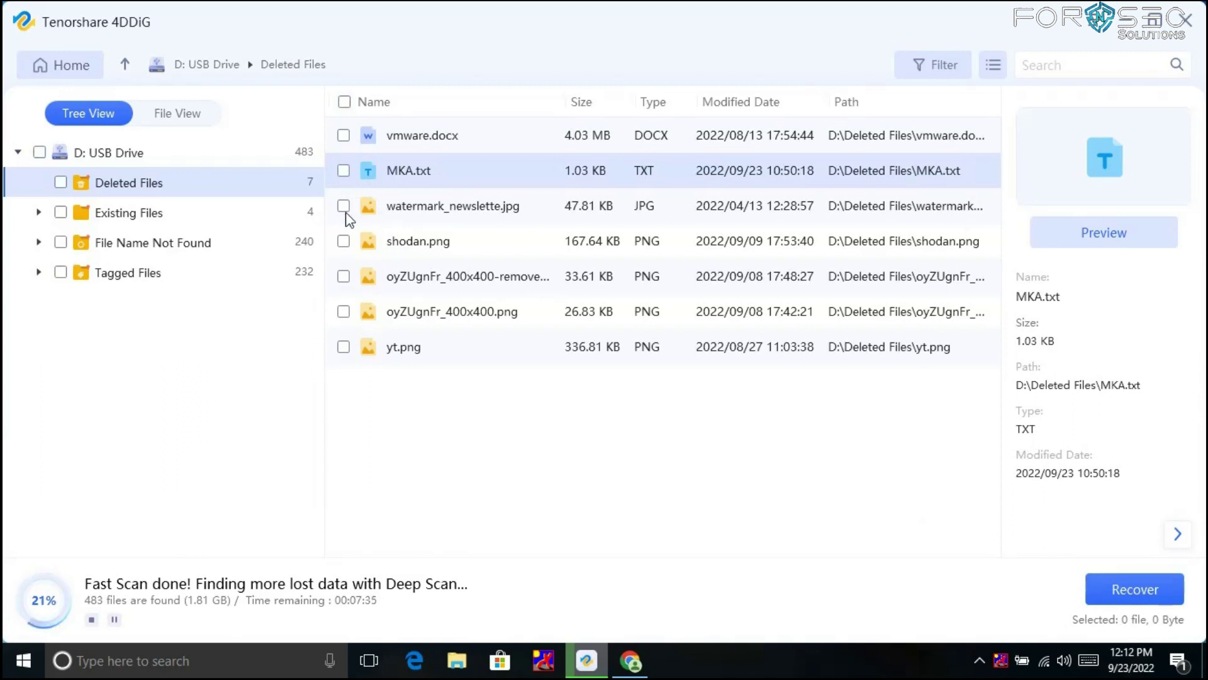
left_click(343, 241)
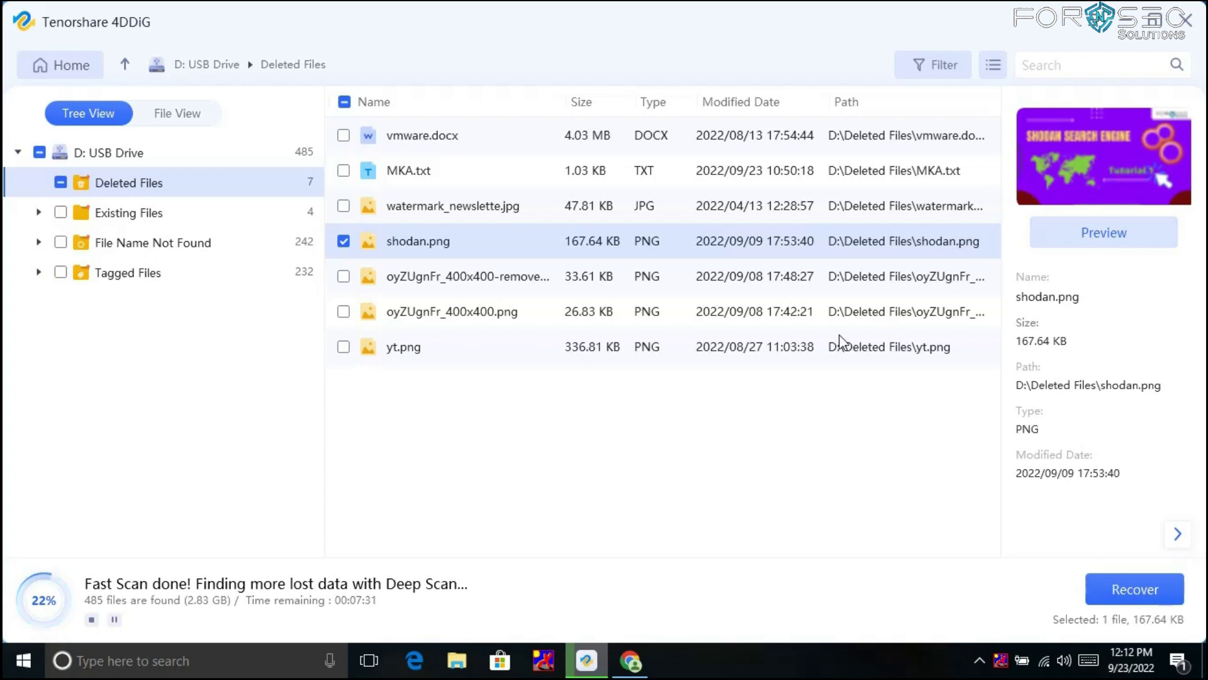
left_click(343, 241)
left_click(344, 206)
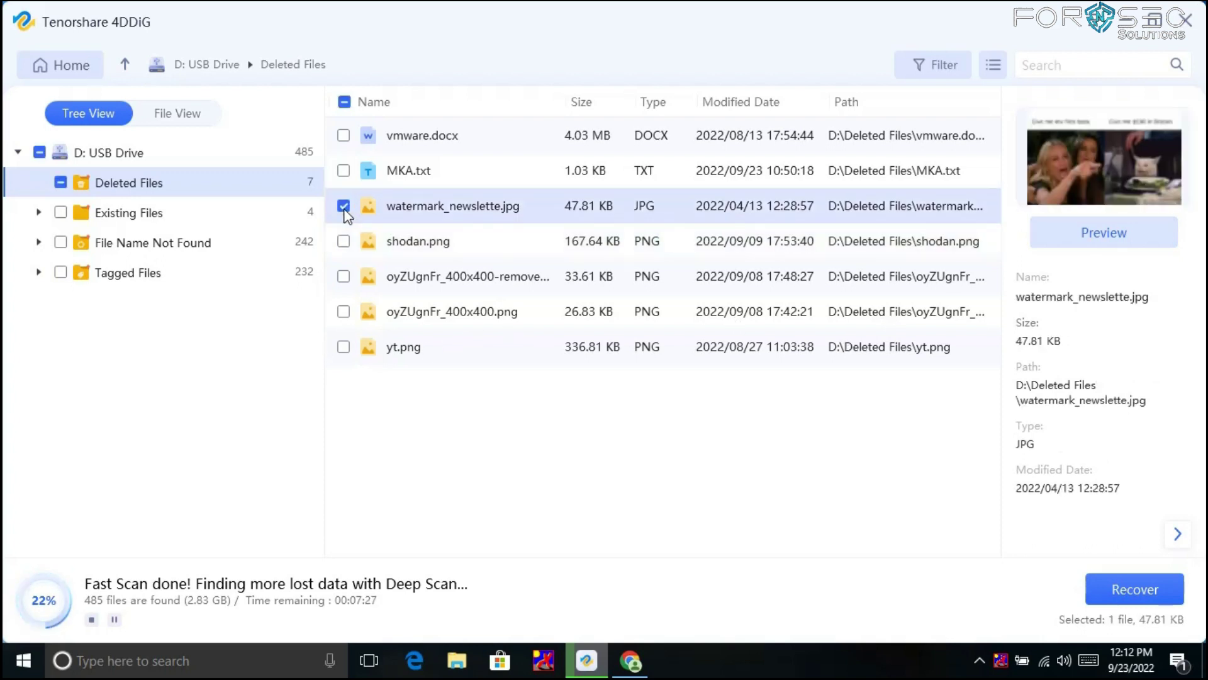
left_click(344, 208)
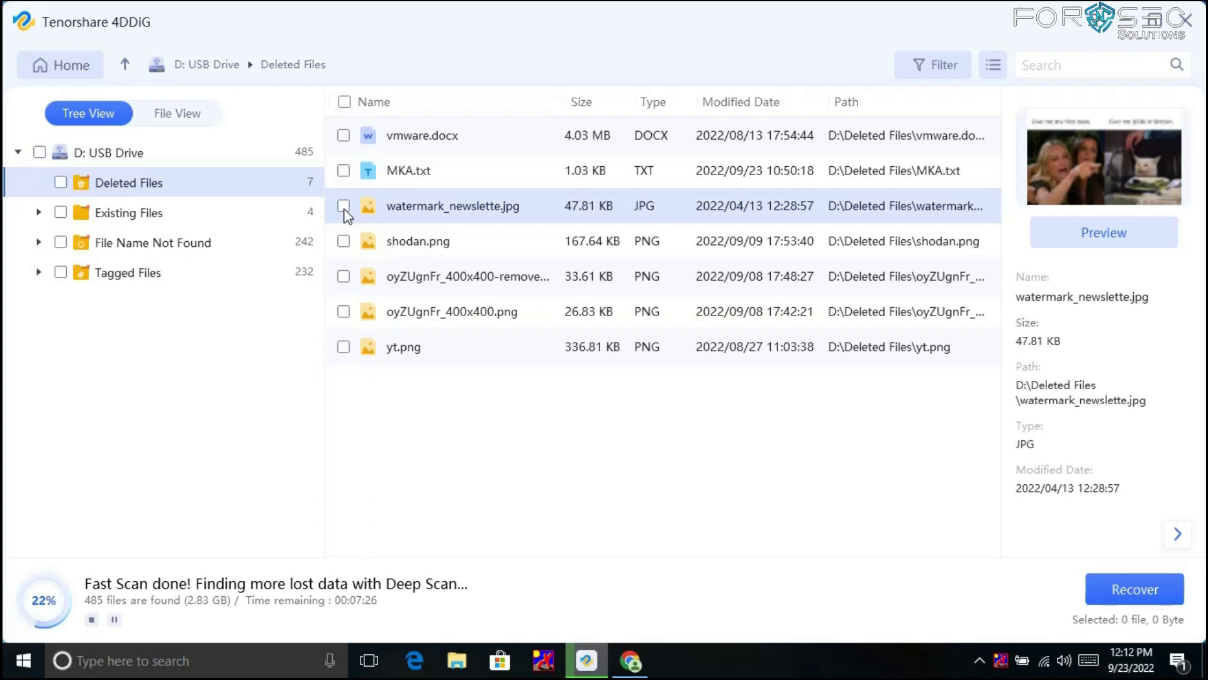
left_click(344, 278)
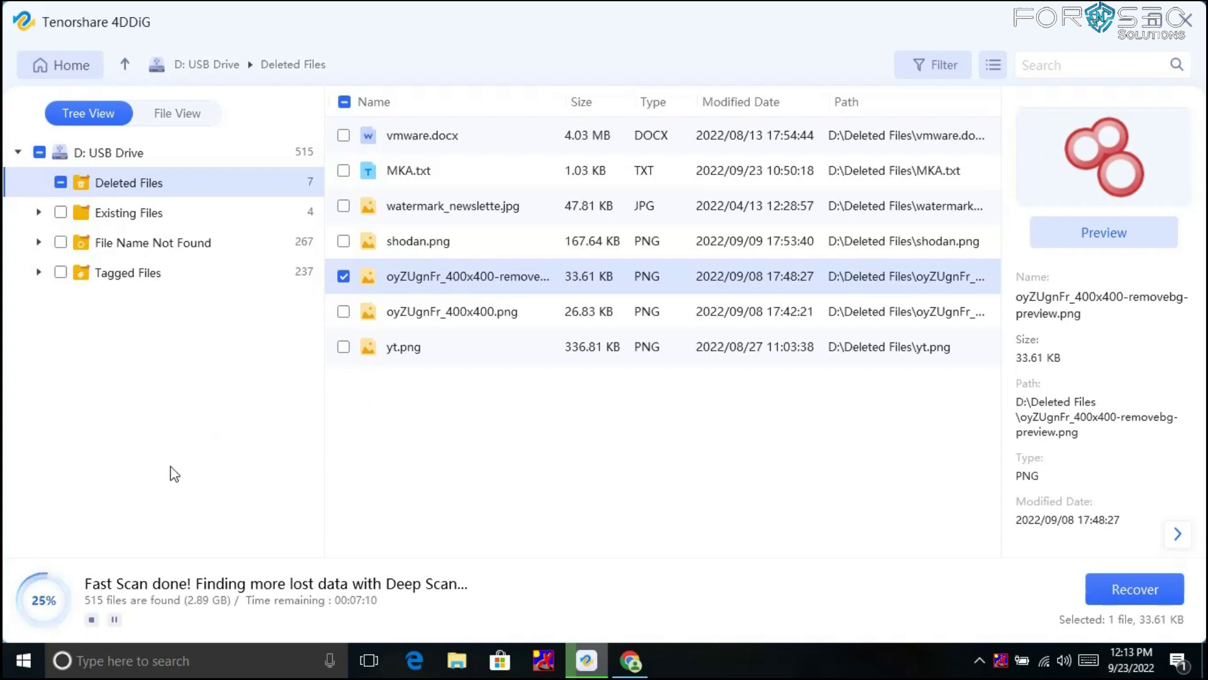
- Pause the deep scan of the USB drive, dismiss the file-finding tips and stop the scan completely
left_click(118, 618)
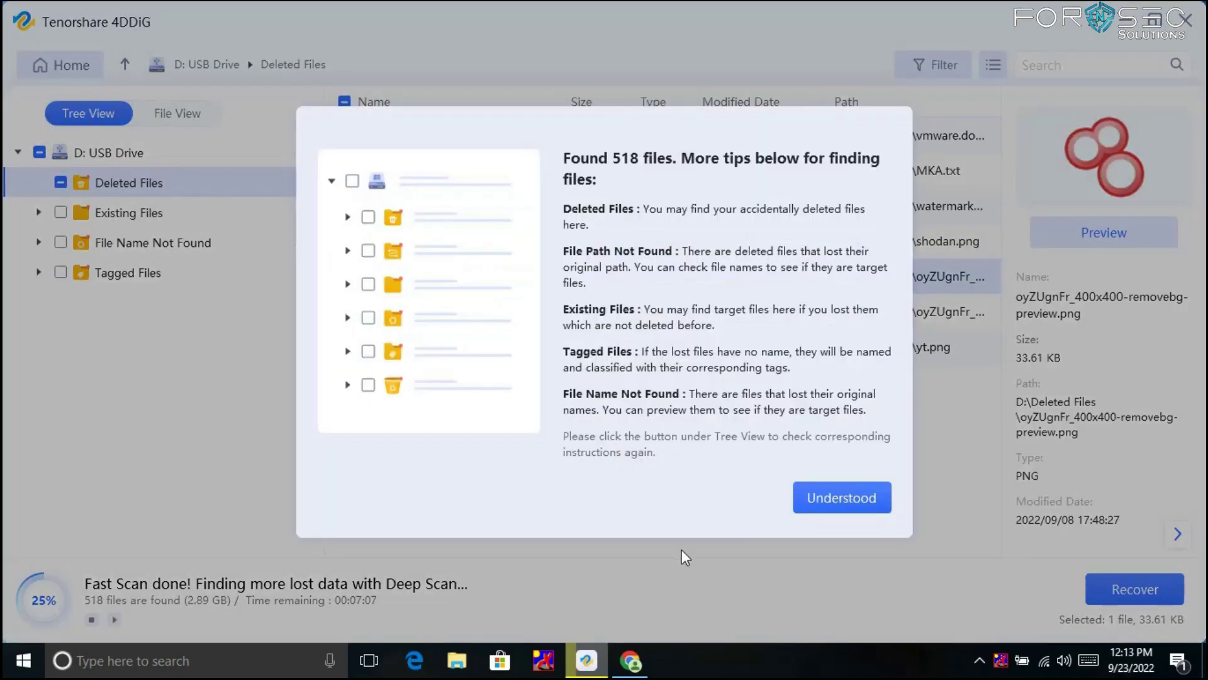
left_click(831, 503)
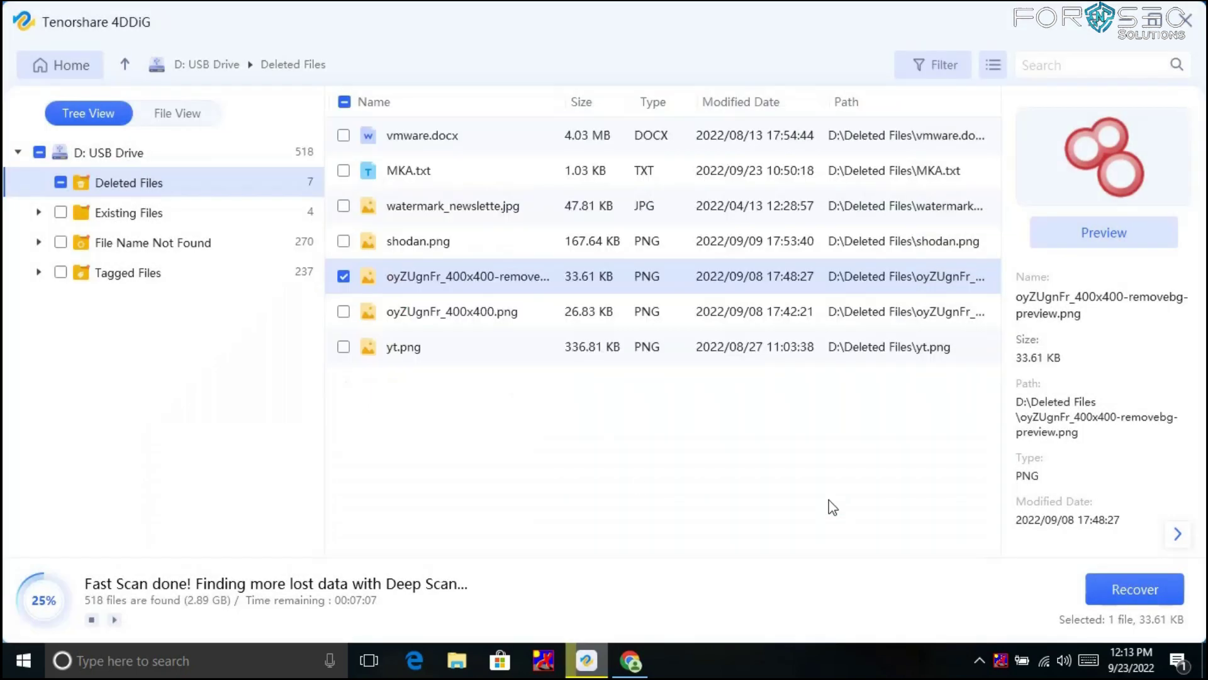
left_click(92, 620)
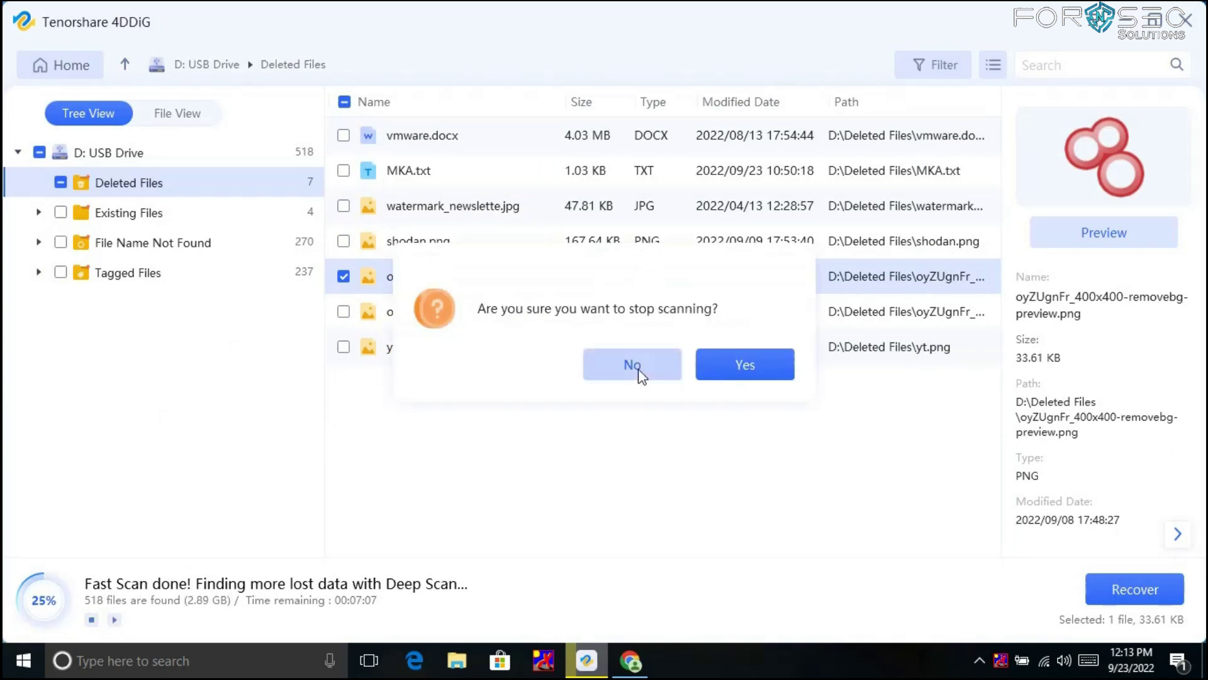
left_click(714, 364)
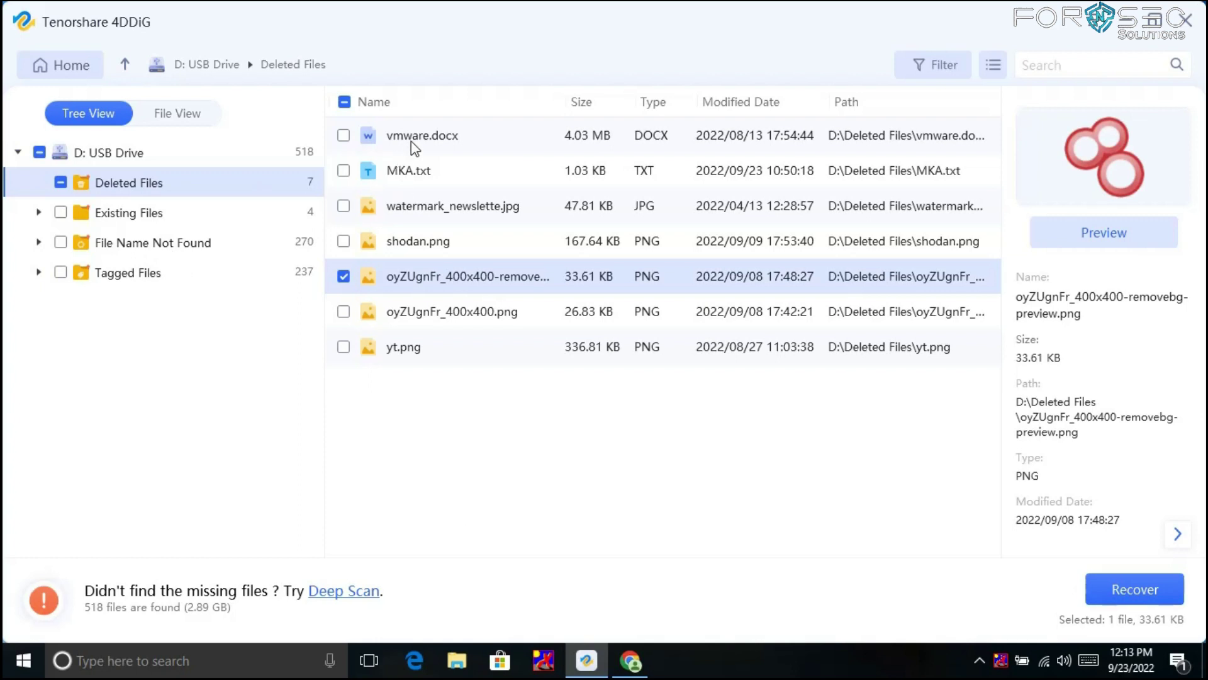
- Add the remaining deleted files to the selection so that everything in Deleted Files, from vmware.docx to yt.png, is selected
left_click(337, 135)
left_click(342, 135)
left_click(343, 171)
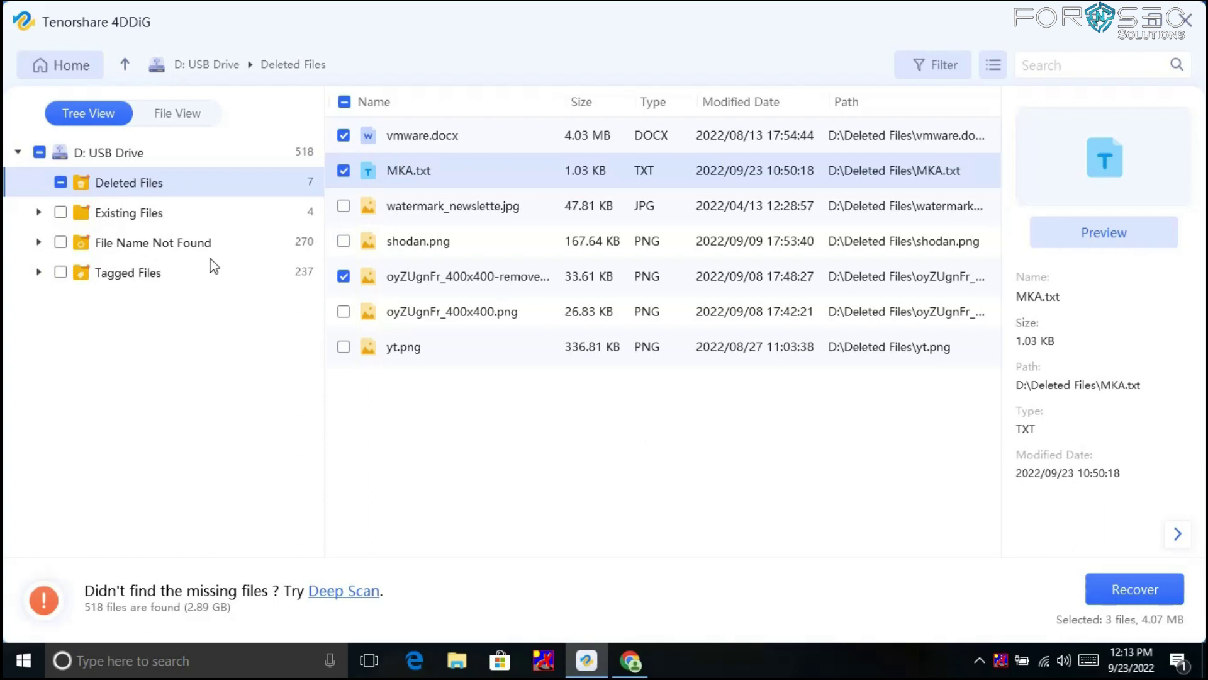
left_click(343, 206)
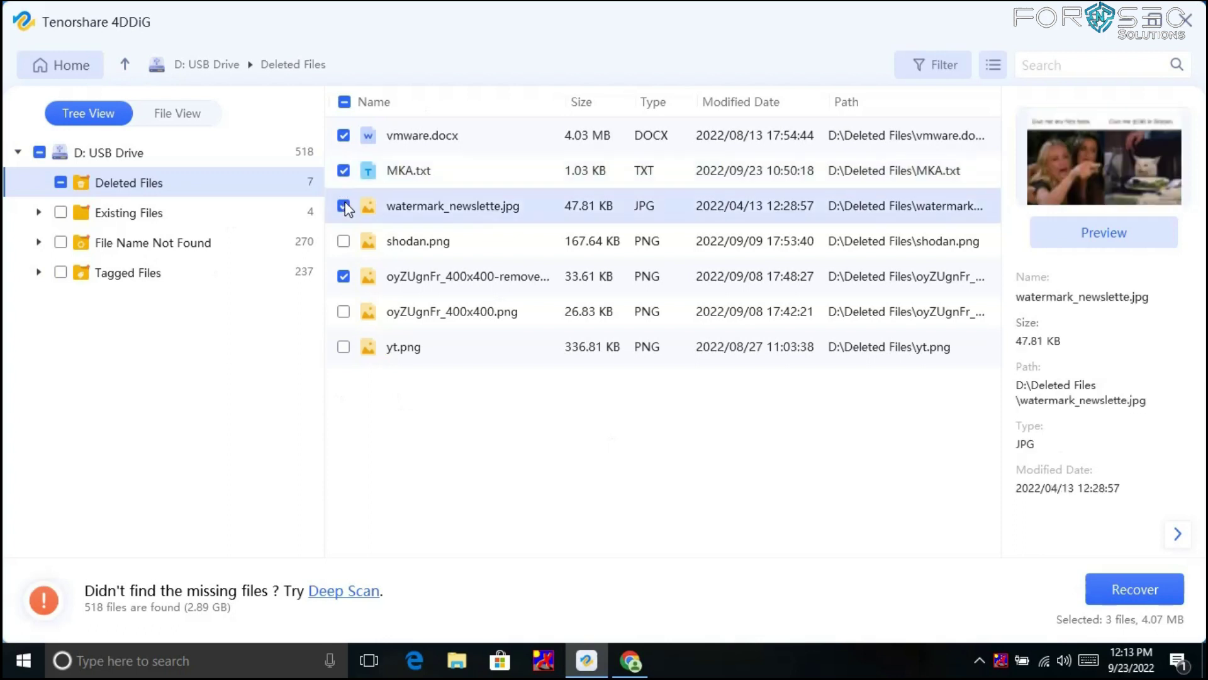
left_click(343, 241)
left_click(343, 312)
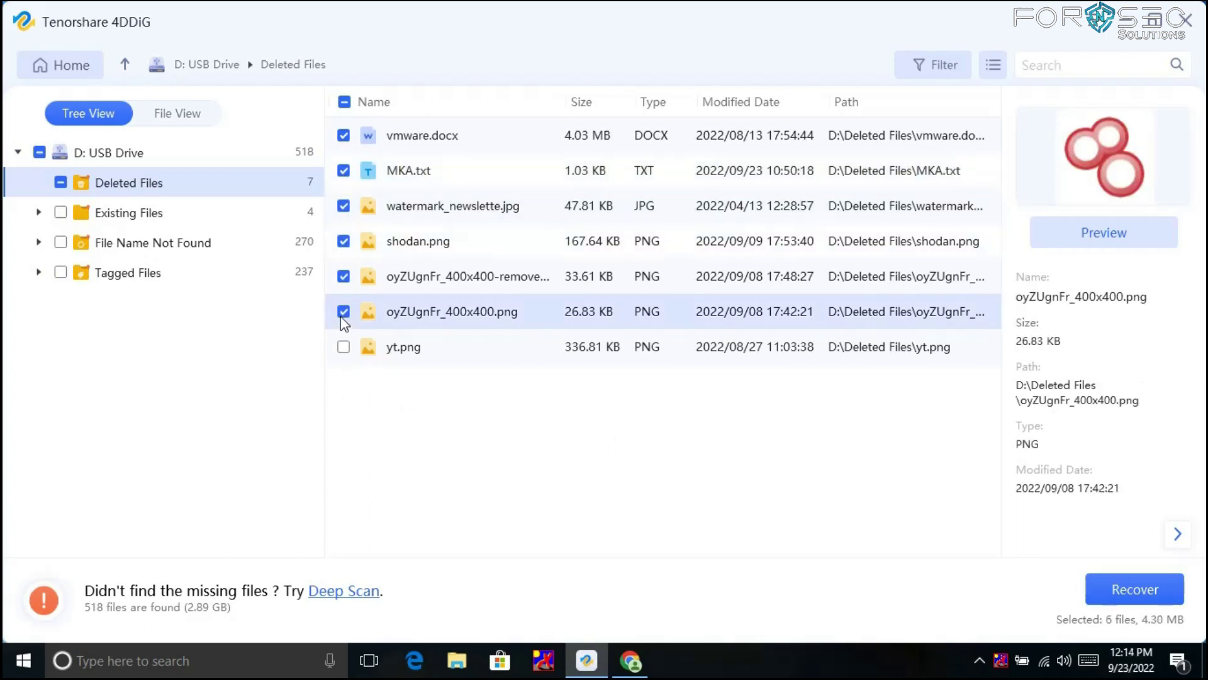
left_click(343, 347)
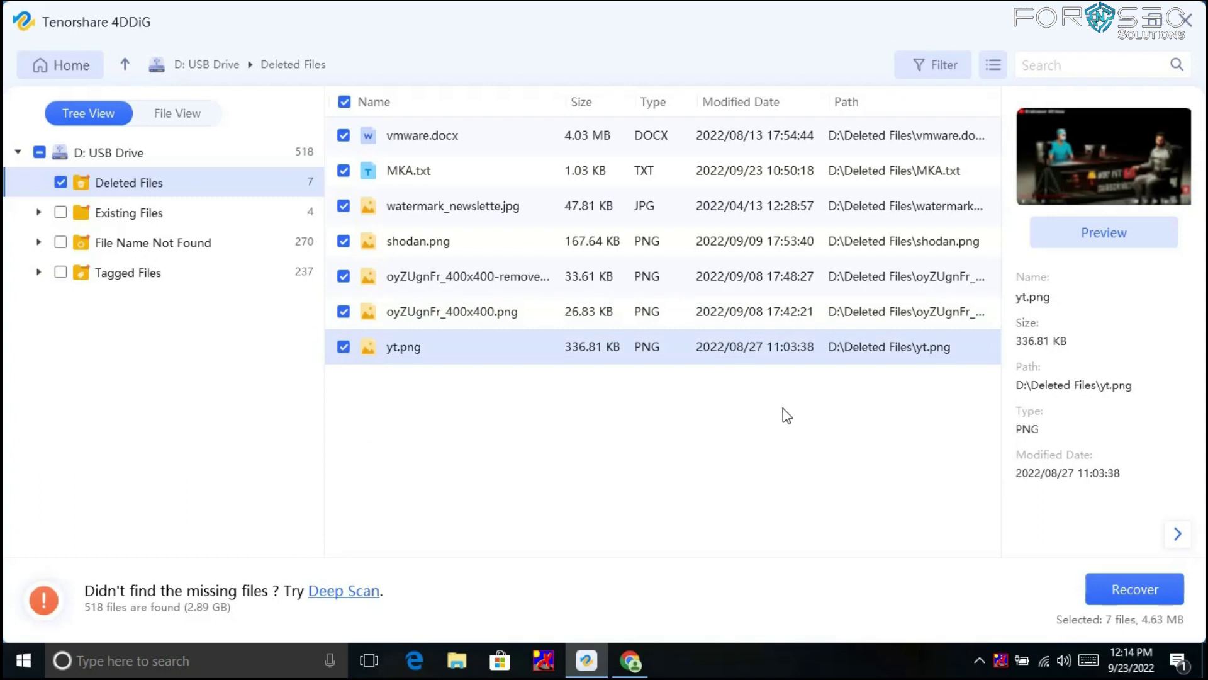
- Start recovering the selected files and choose Local Disk (E:) as the save location
left_click(1129, 587)
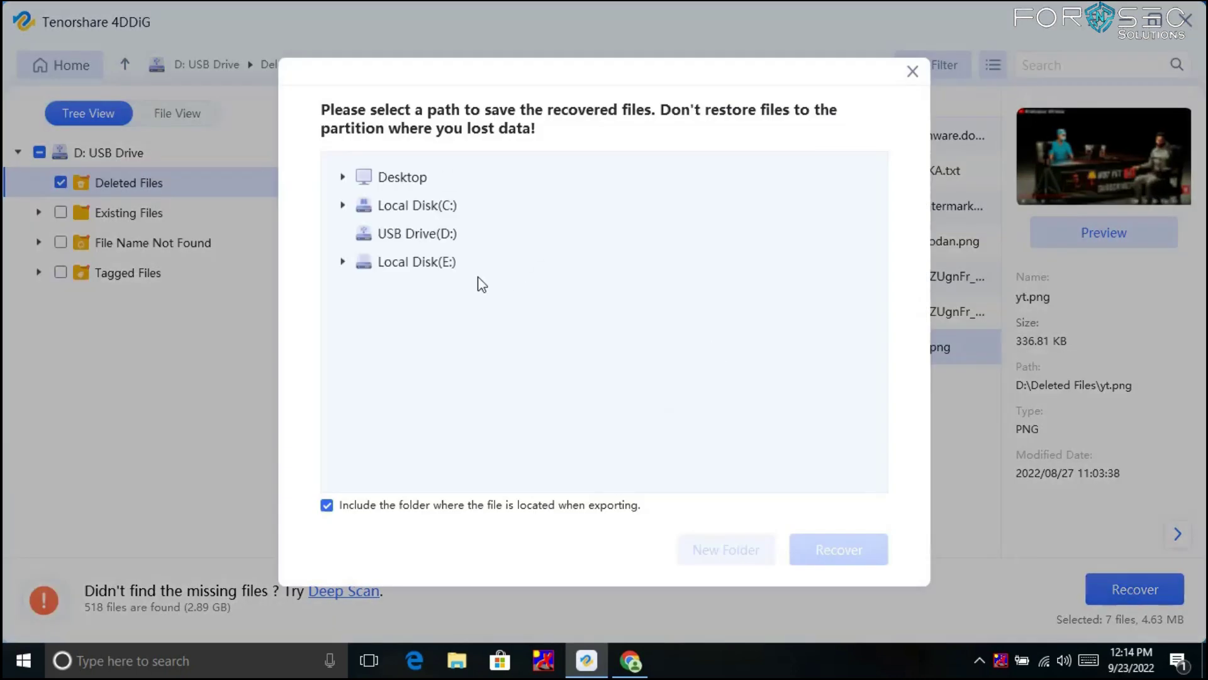
left_click(343, 262)
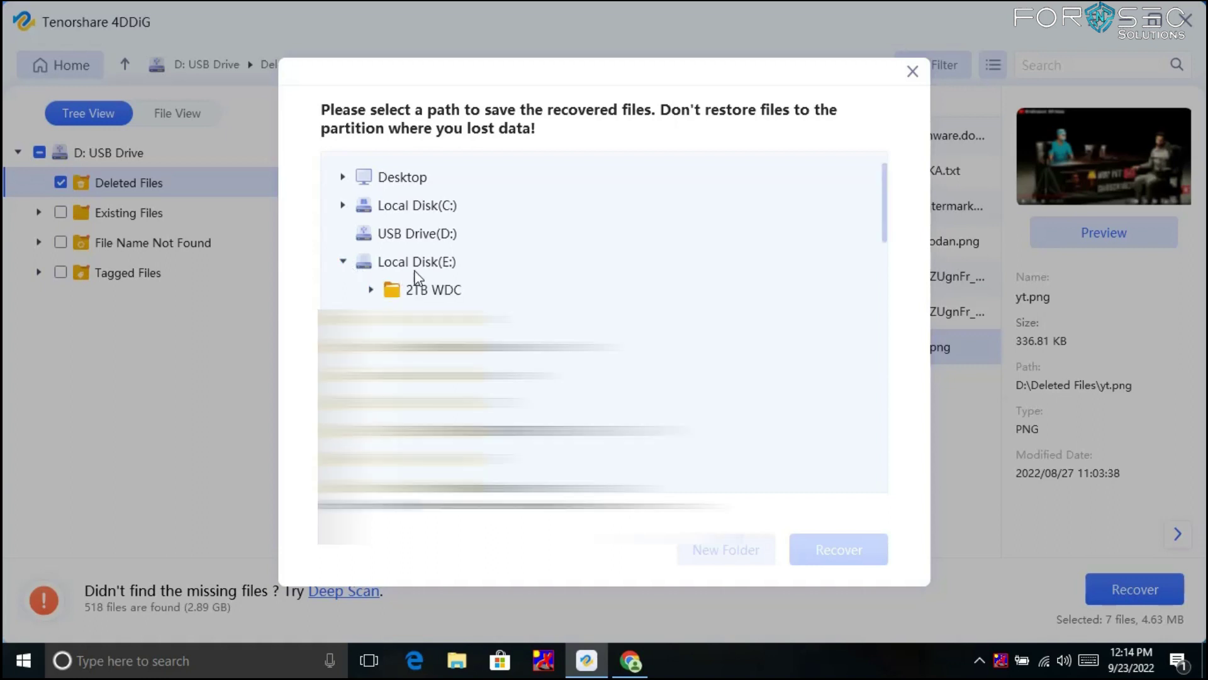
mouse_move(887, 208)
left_mouse_down()
mouse_move(892, 415)
mouse_move(885, 193)
left_mouse_up()
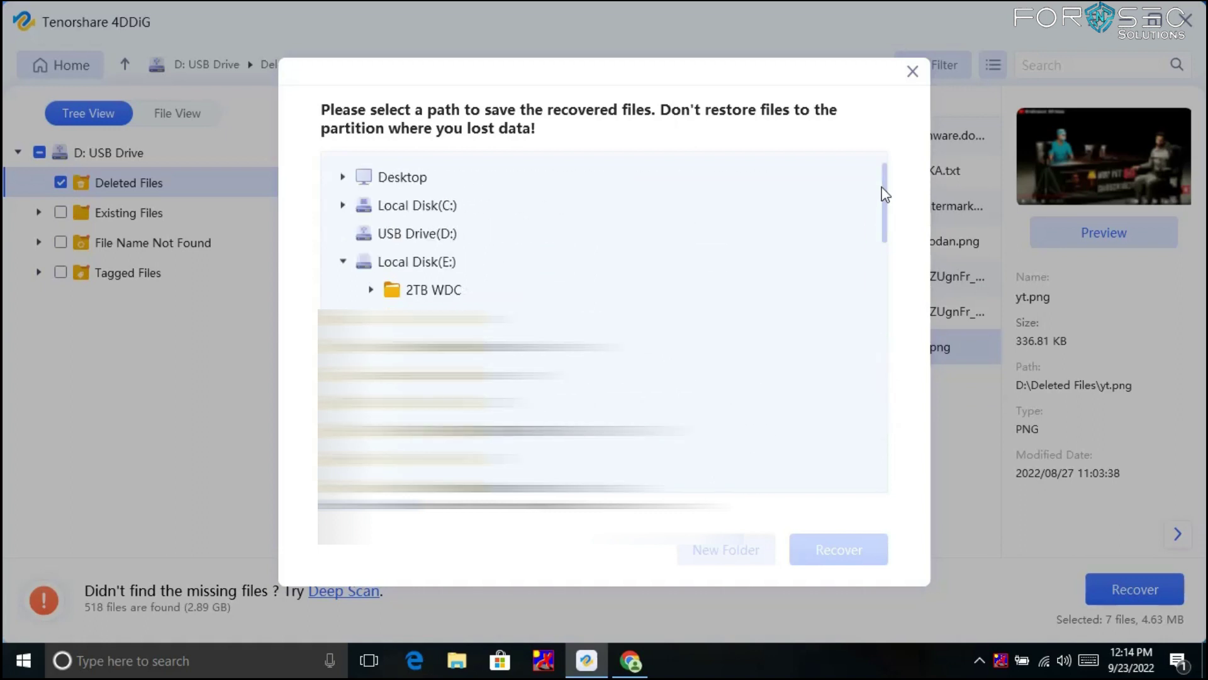
left_click(432, 267)
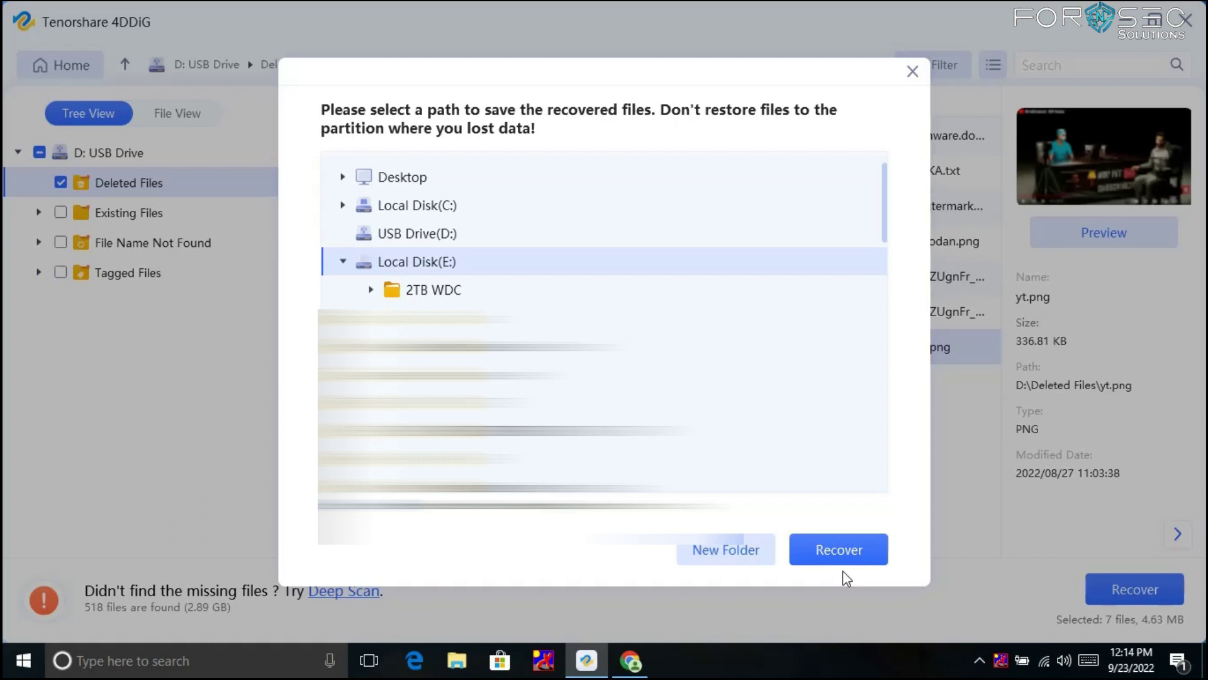
- Create a folder named "4ddig tenorshare recovered data" on Local Disk (E:) and recover the files into it
left_click(738, 557)
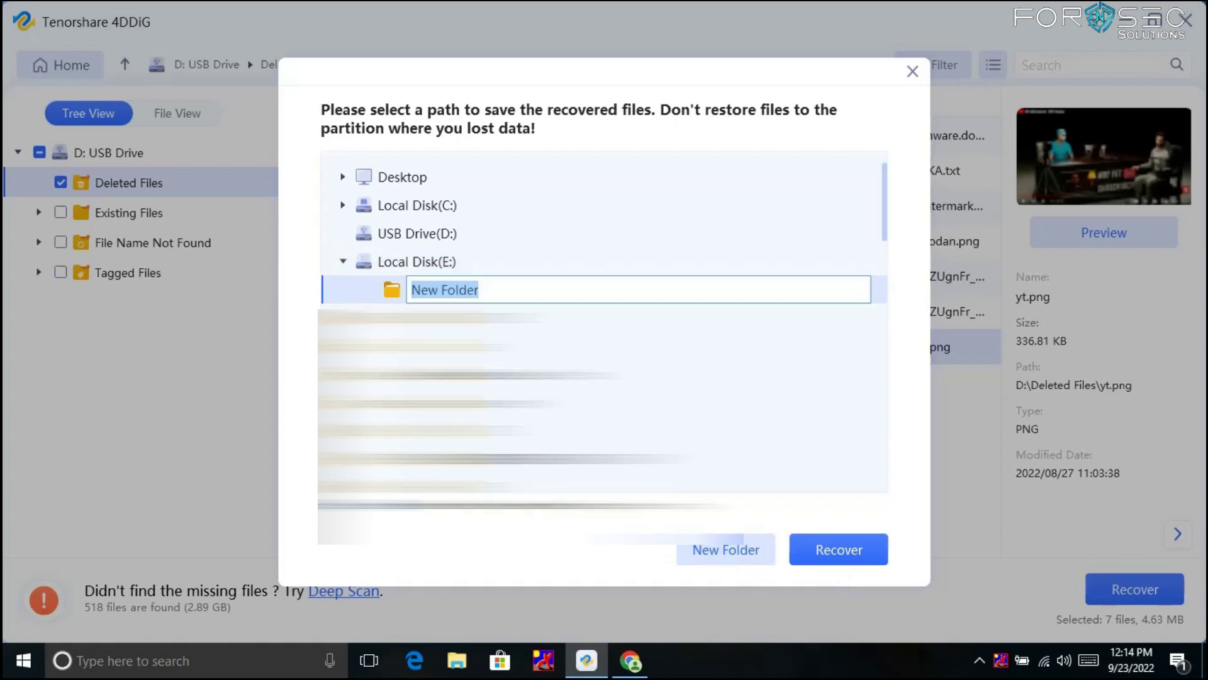
type("4")
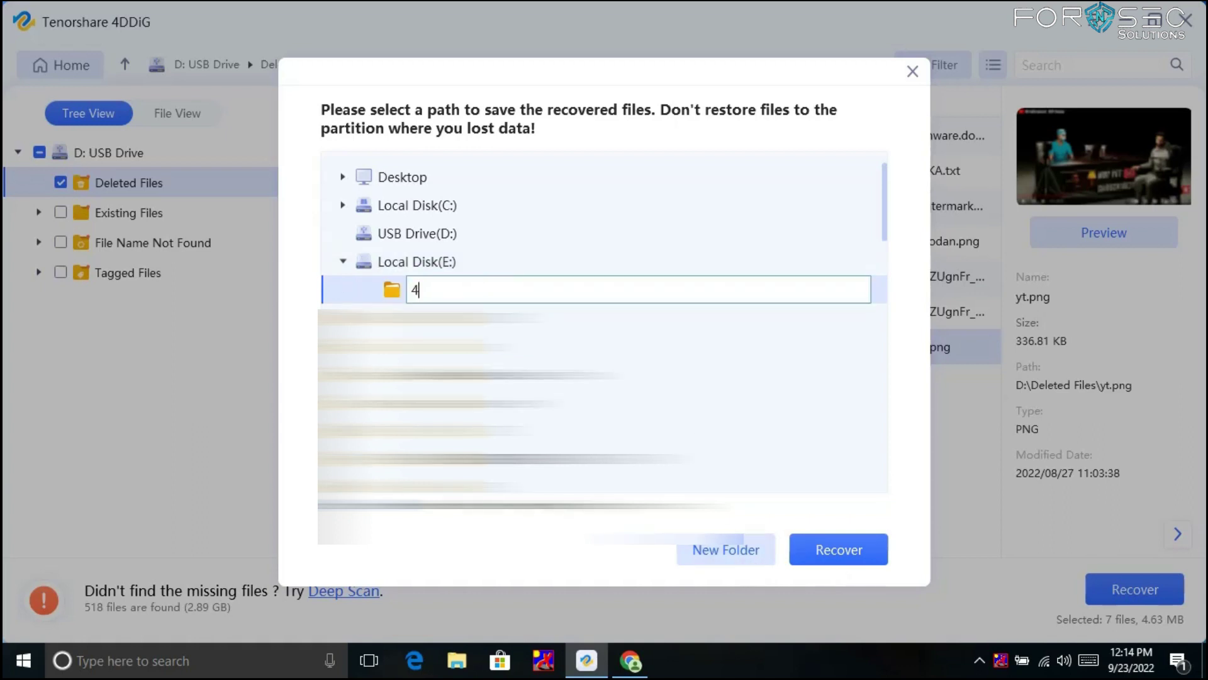
type("ddig tenorshare reco")
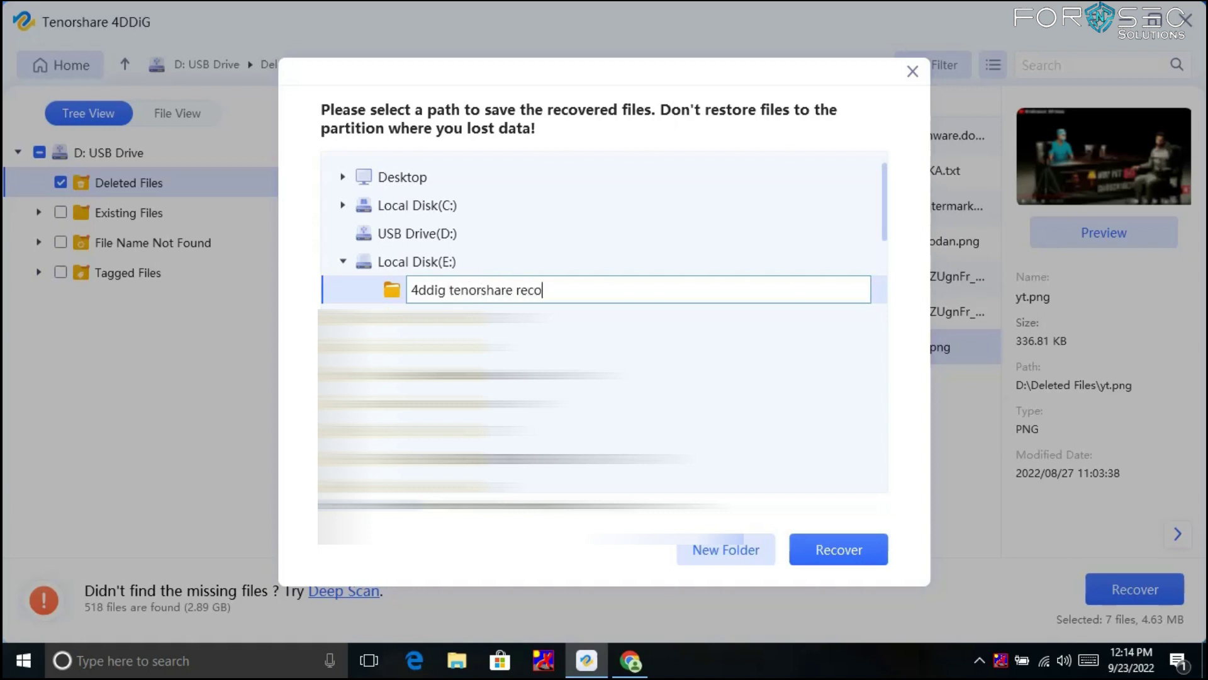
type("vered")
key("BackSpace")
key("BackSpace")
key("BackSpace")
key("BackSpace")
type("ered data")
key("Return")
left_click(838, 559)
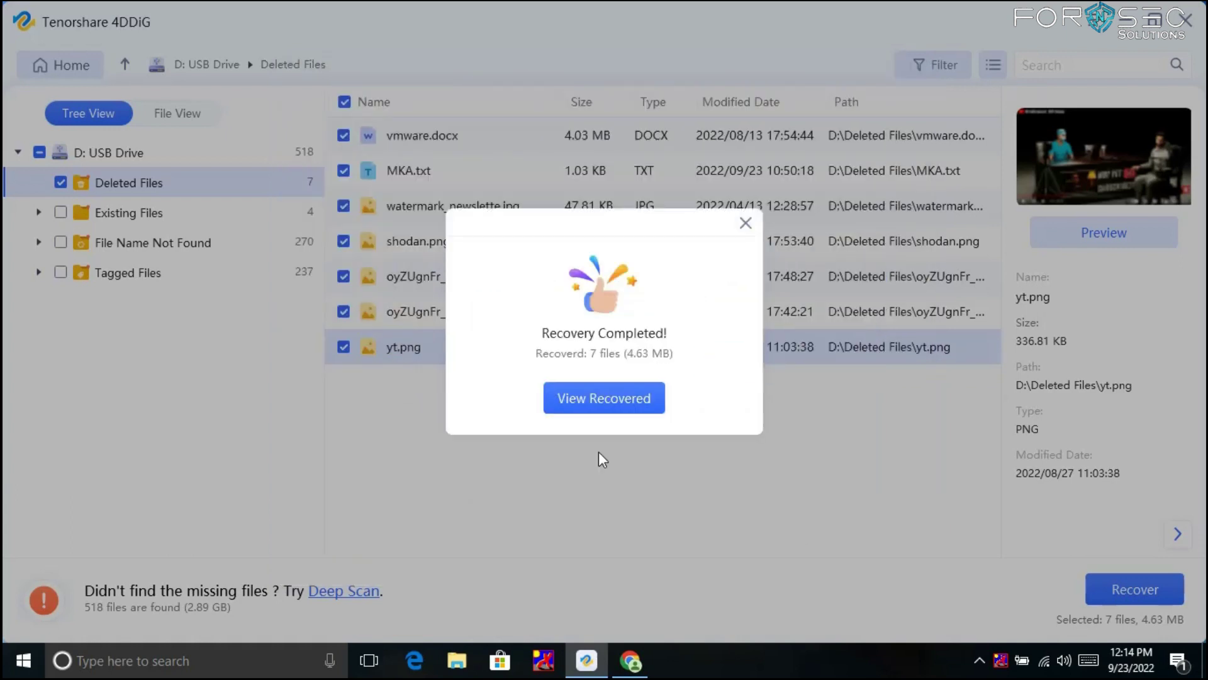
- View the recovered files in the D > Deleted Files subfolder of the recovery folder, with the window maximized
left_click(594, 397)
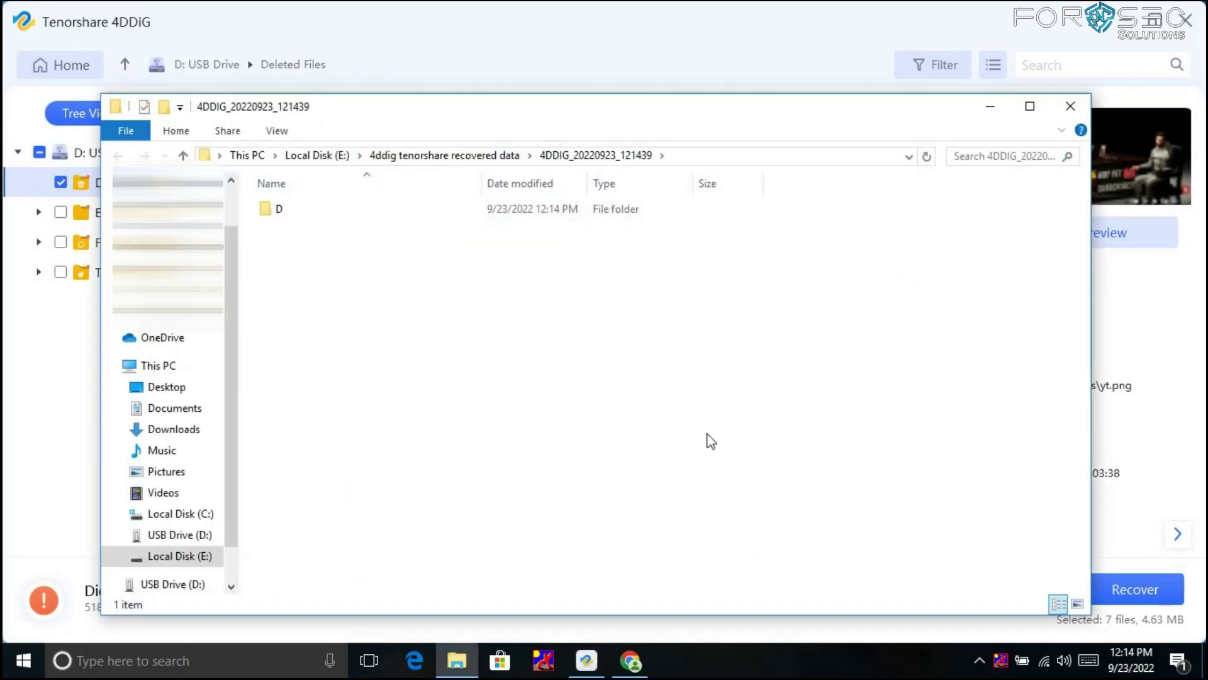
double_click(277, 212)
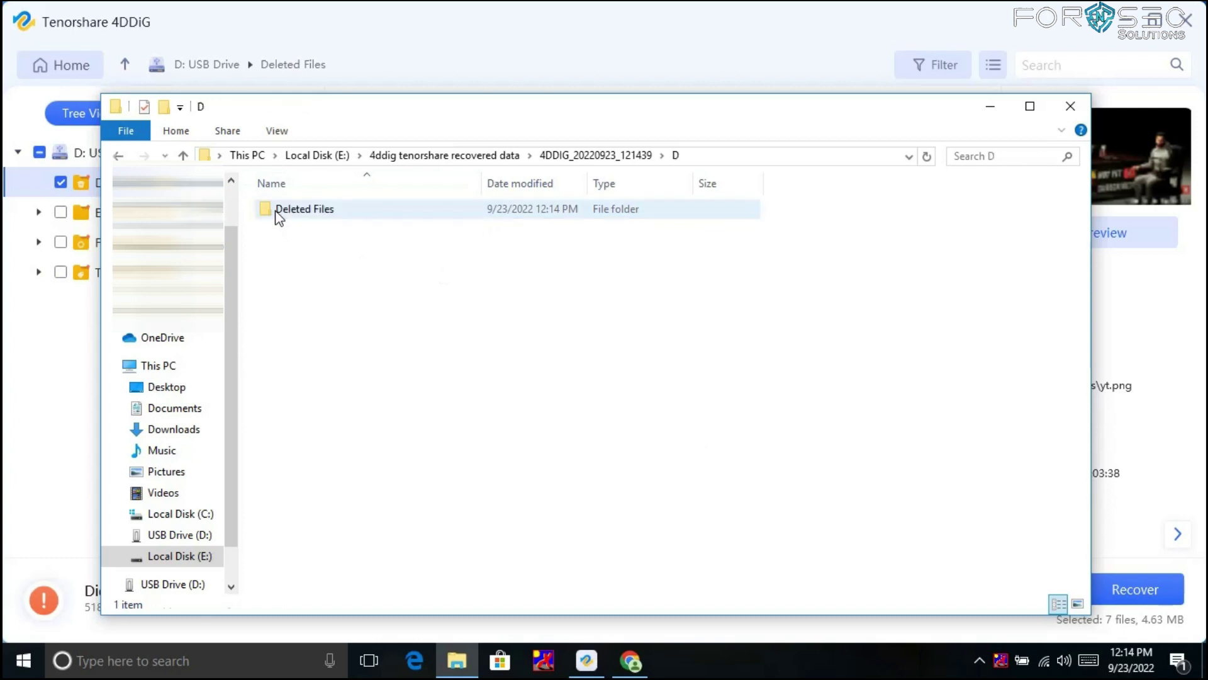
left_click(277, 213)
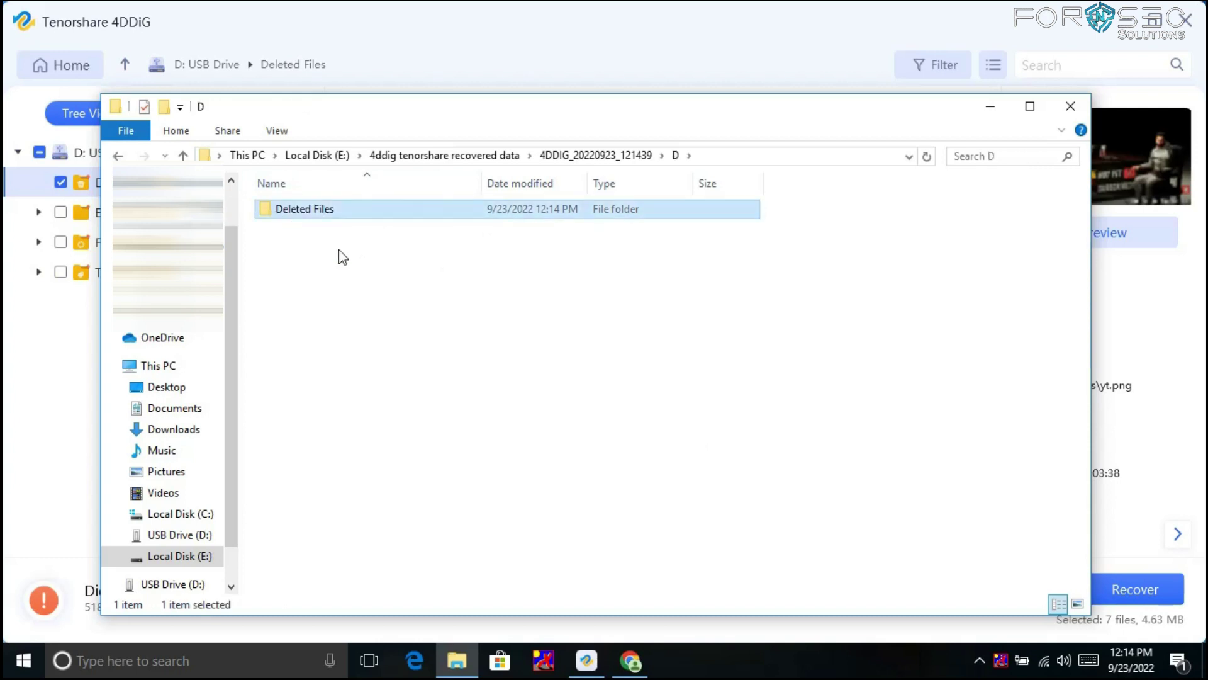
double_click(308, 212)
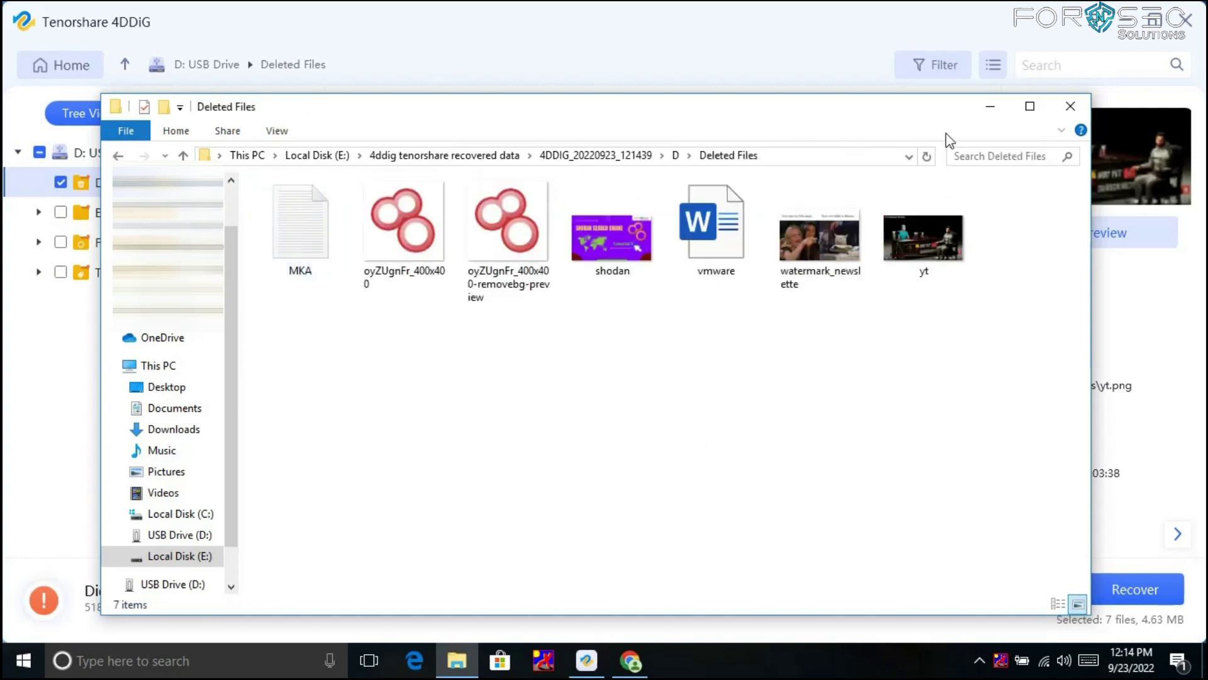
left_click(1030, 105)
left_click_drag(789, 274, 236, 146)
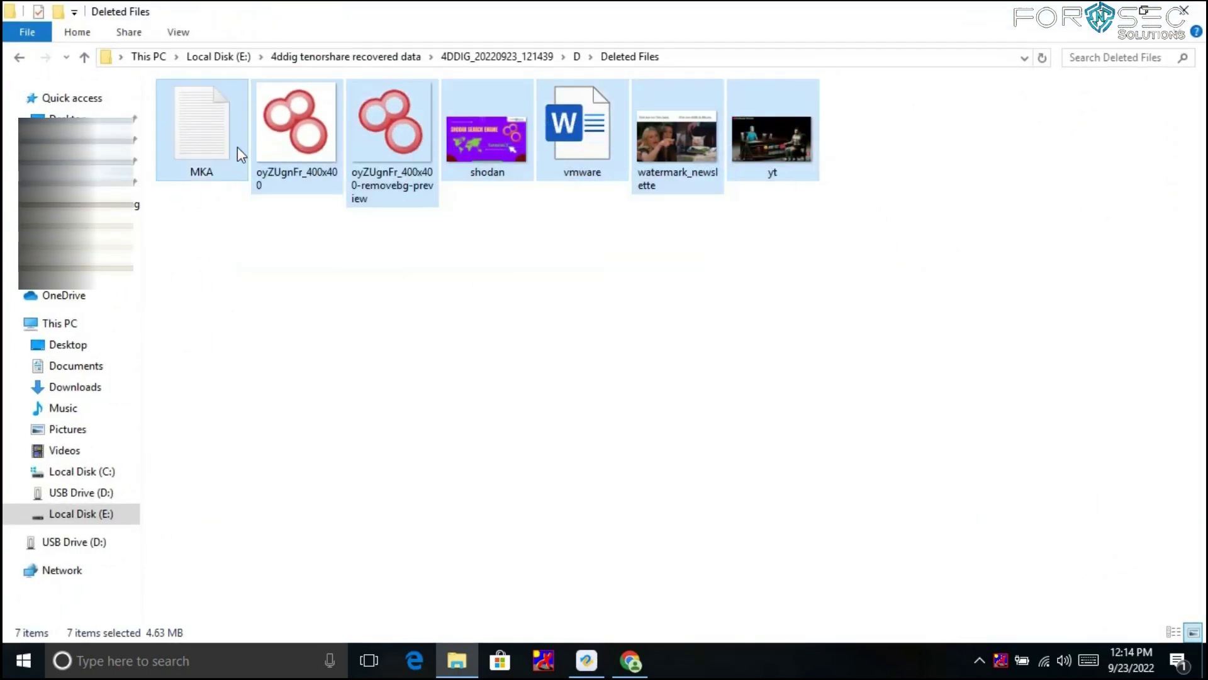
left_click(460, 343)
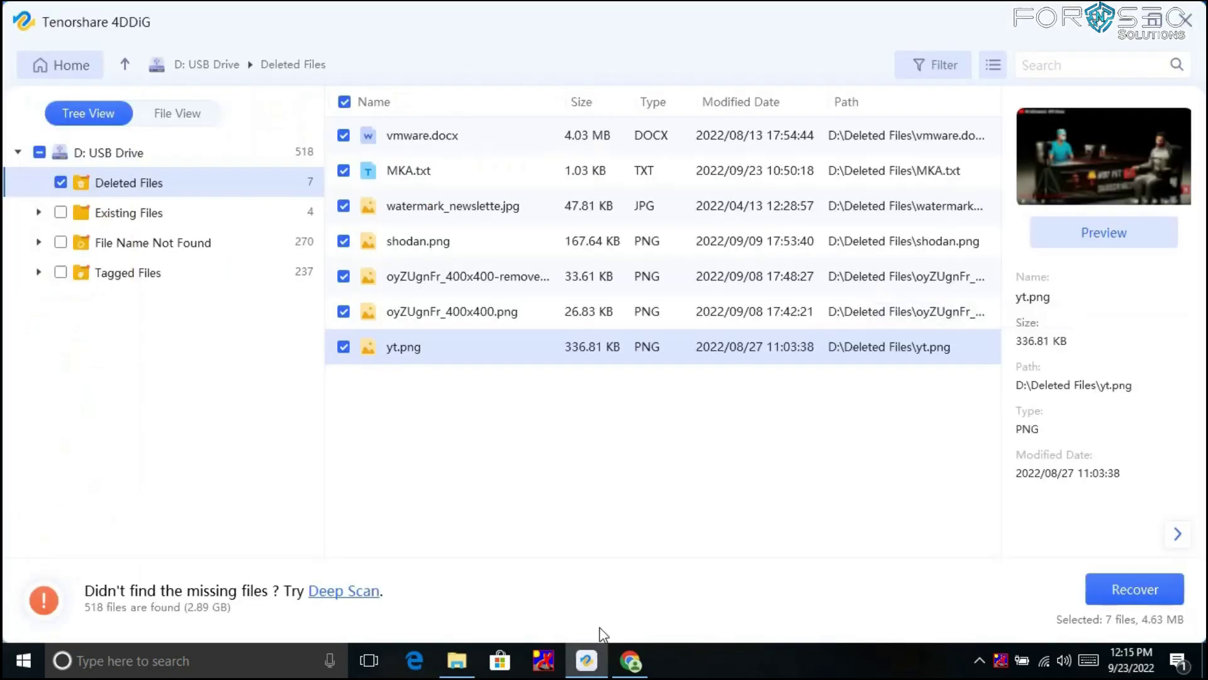
- Switch to Chrome and look over the 4DDiG Windows Data Recovery product page, ending at its heading
left_click(630, 660)
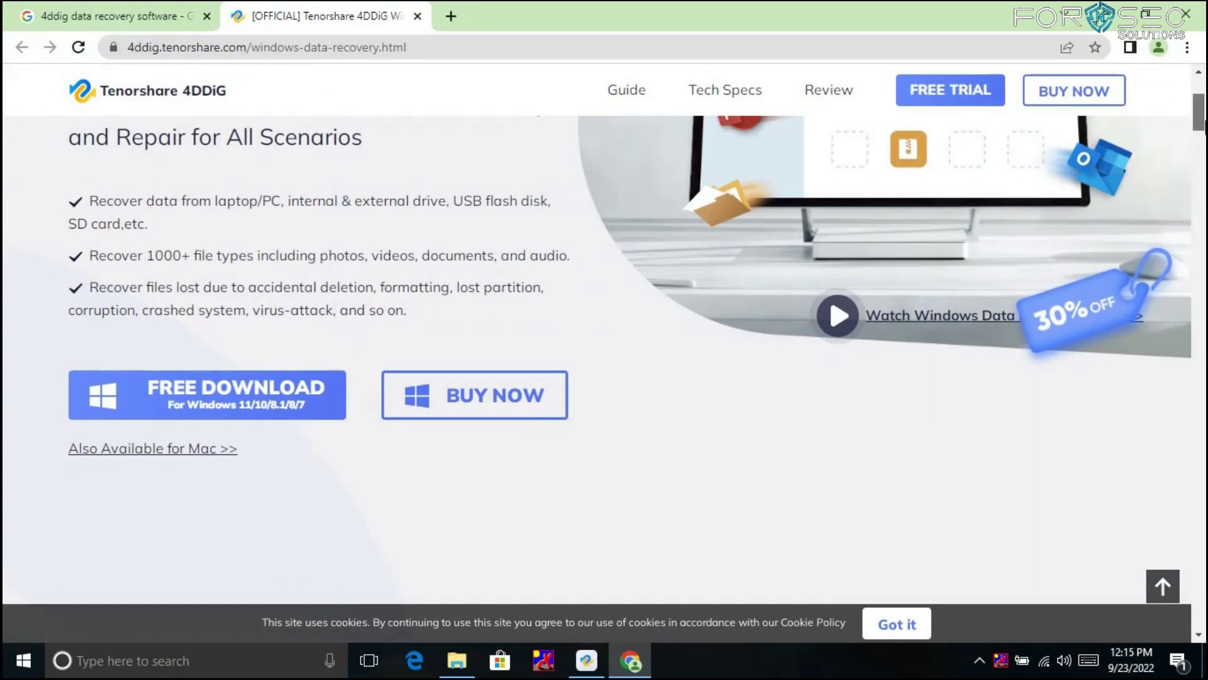
scroll(1199, 113, "up", 2)
scroll(1198, 113, "down", 2)
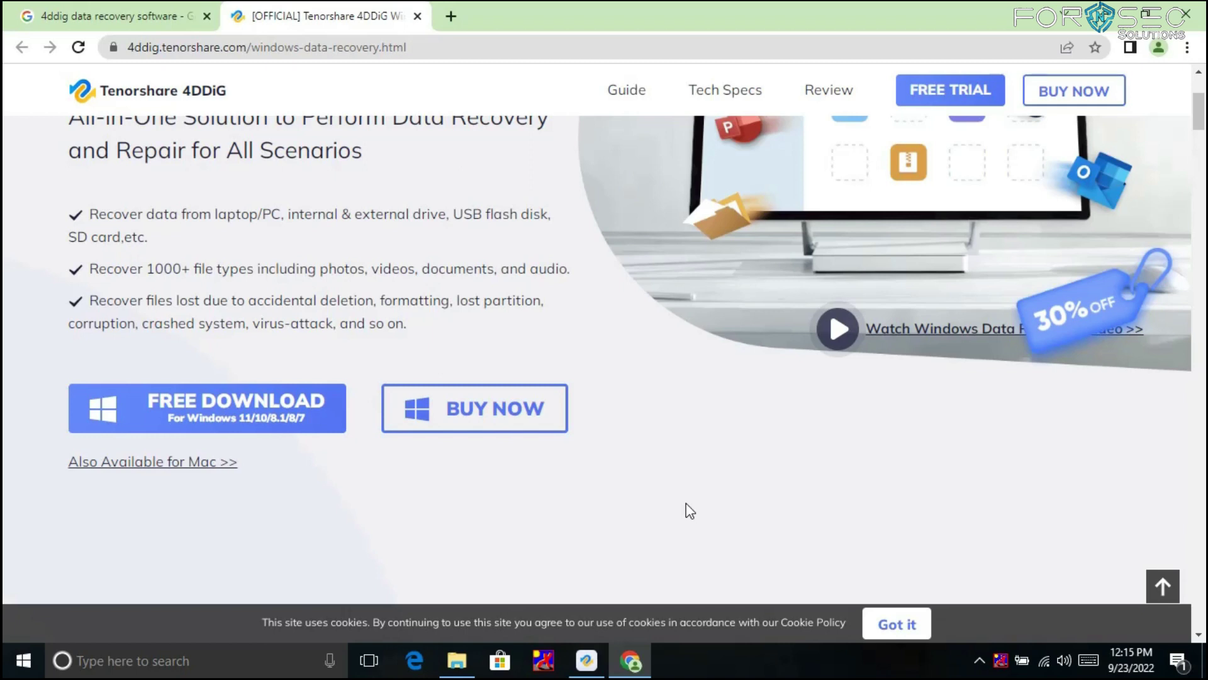
left_click_drag(1200, 111, 1199, 97)
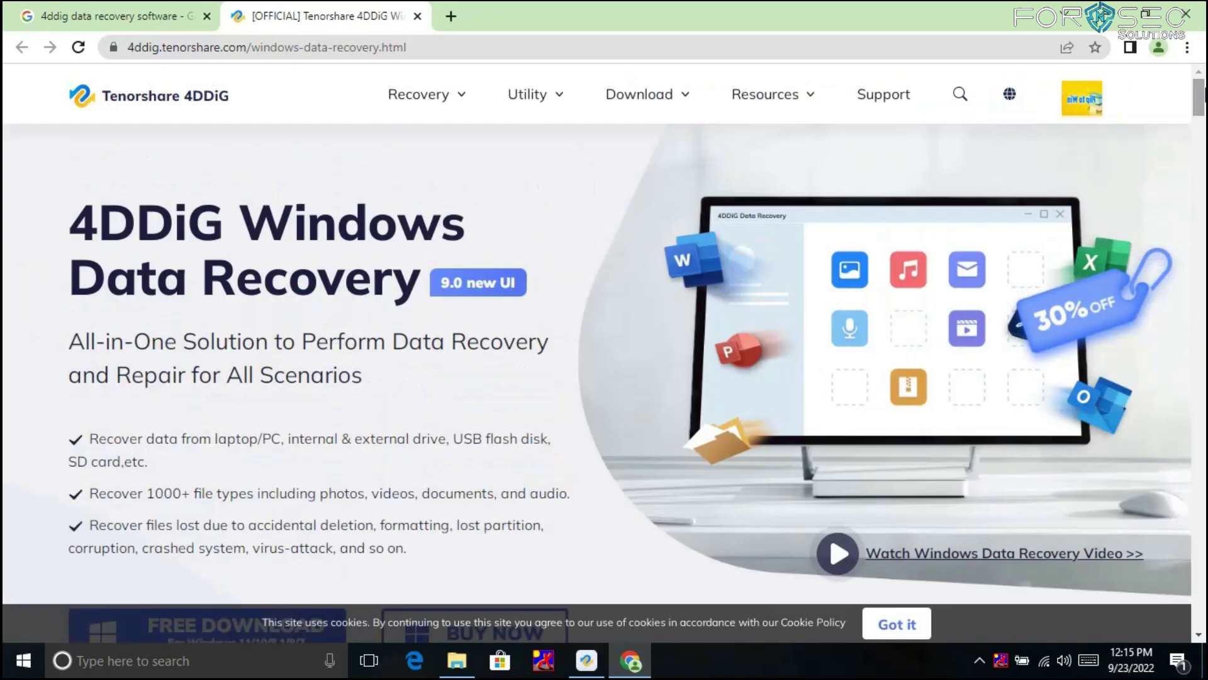